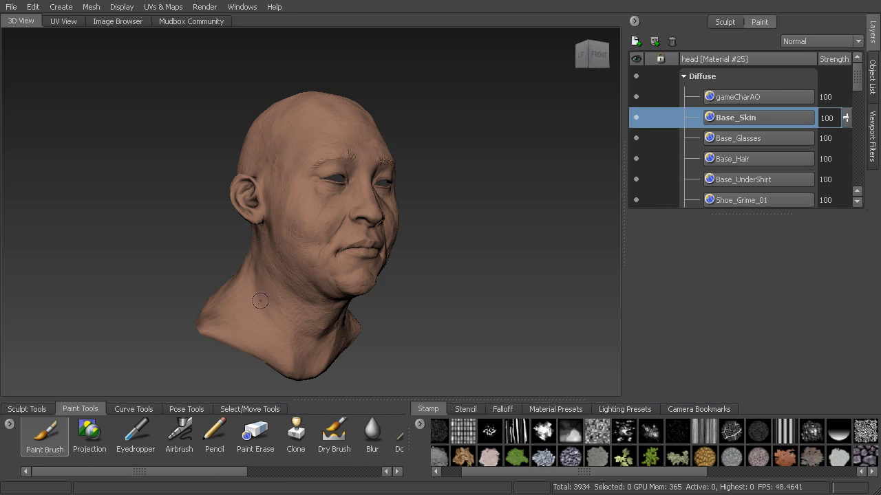
# Step: Create a 2048 diffuse paint layer named Skin_Warmth, saved as 16-bit integer RGBA Photoshop, above the Base_Skin layer
pyautogui.keyDown('alt'); pyautogui.moveTo(356, 249); pyautogui.dragTo(322, 256); pyautogui.keyUp('alt')
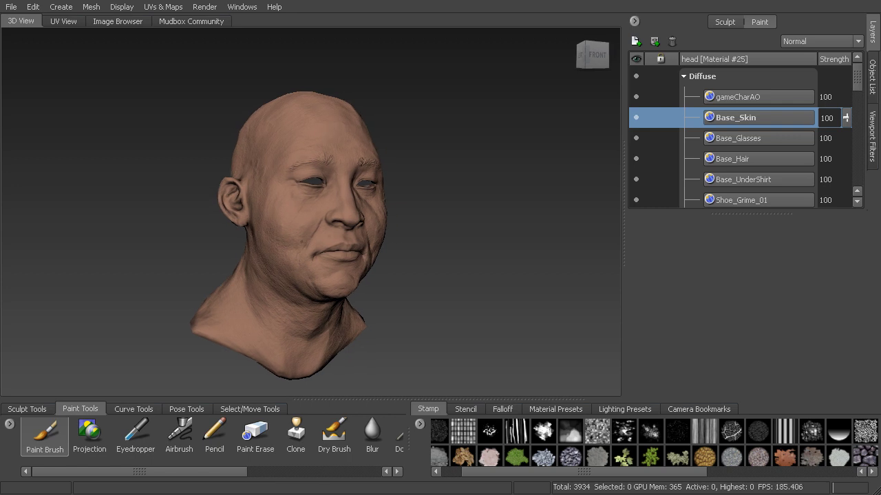
pyautogui.keyDown('alt'); pyautogui.moveTo(322, 256); pyautogui.dragTo(355, 256, button='right'); pyautogui.keyUp('alt')
pyautogui.keyDown('alt'); pyautogui.moveTo(295, 251); pyautogui.dragTo(289, 249); pyautogui.keyUp('alt')
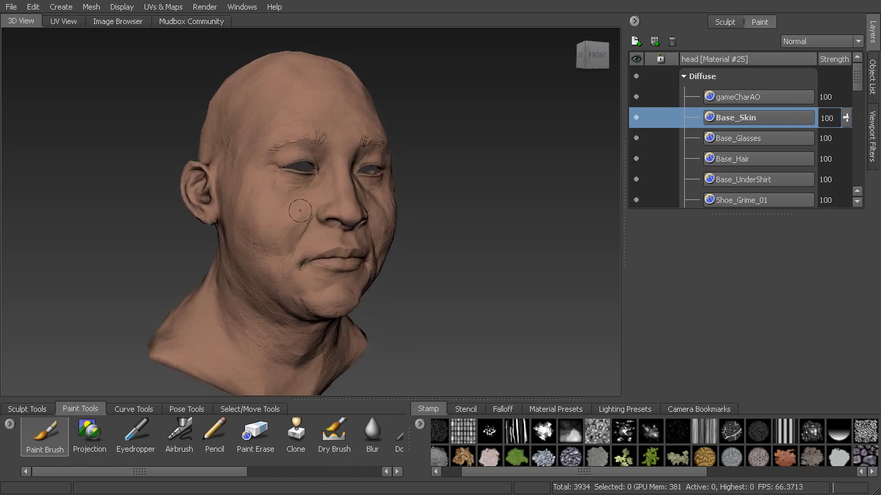
pyautogui.click(640, 43)
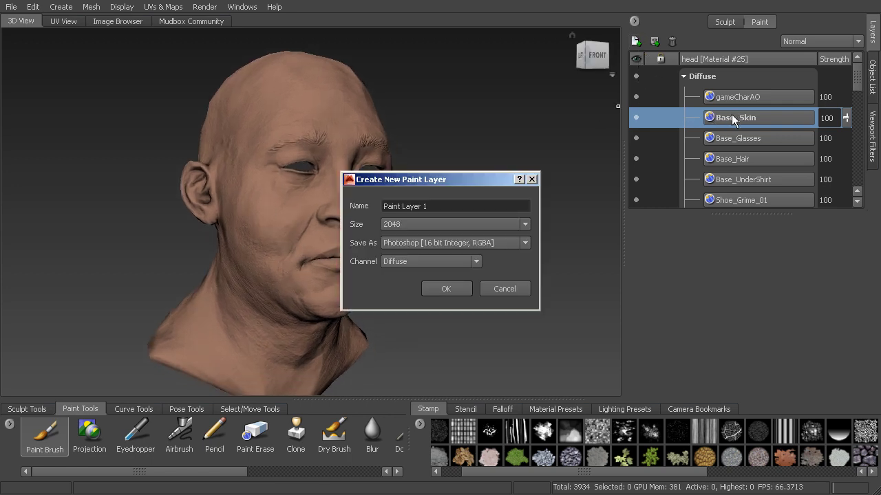
pyautogui.tripleClick(436, 206)
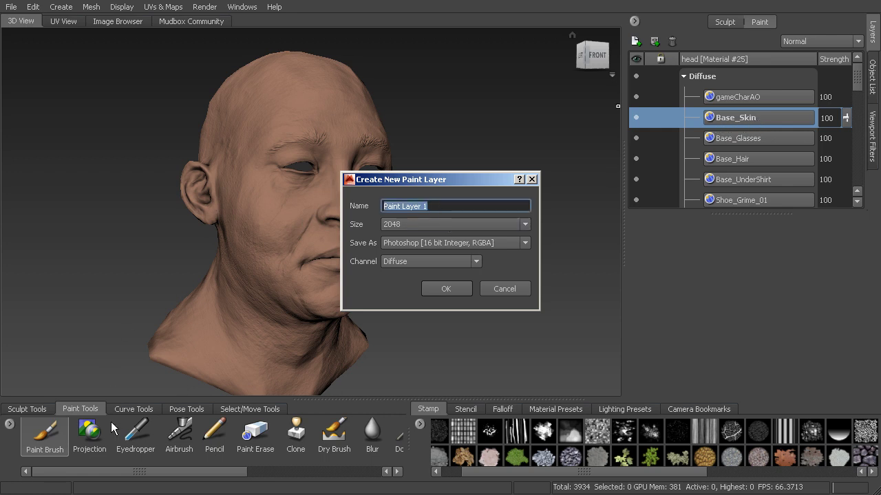
pyautogui.write('Skin_Warmth')
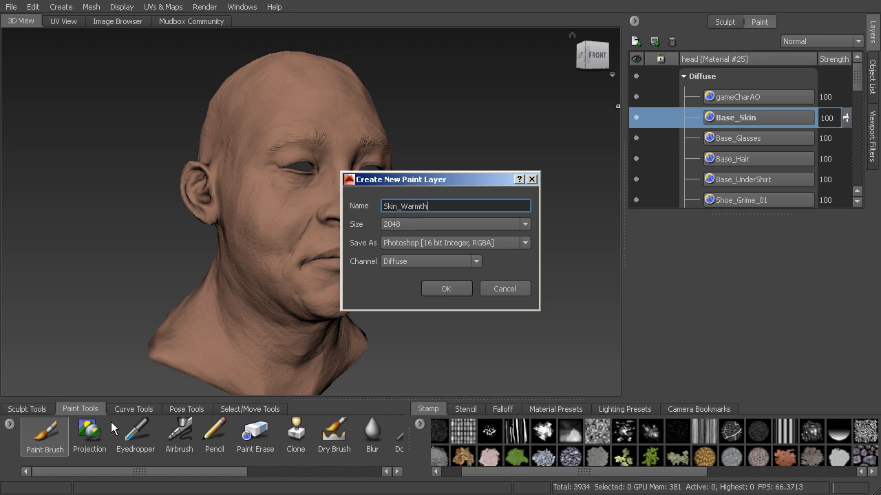
pyautogui.press('Return')
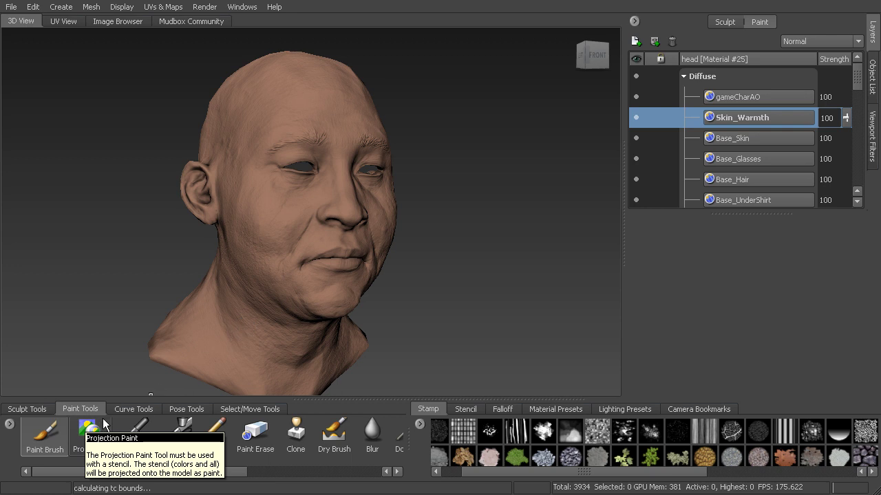
# Step: Activate the Paint Brush and open the chooser for its muted red color, keeping the head model unobstructed
pyautogui.click(45, 434)
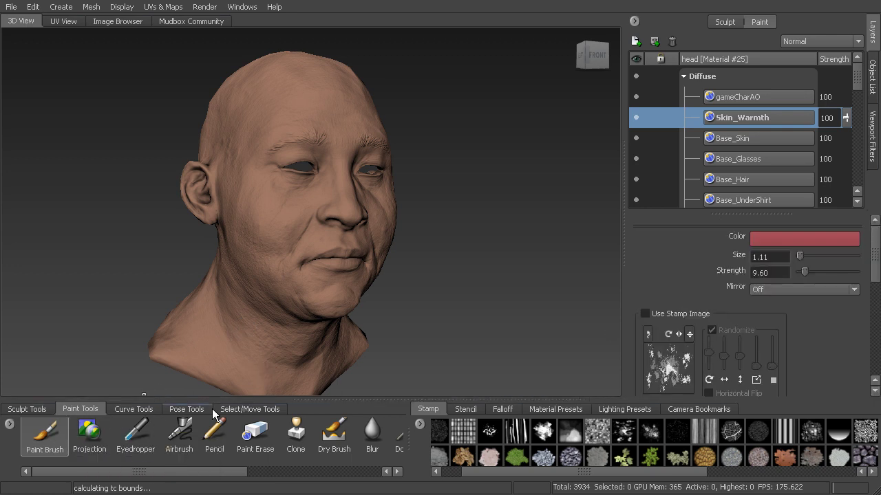
pyautogui.click(768, 244)
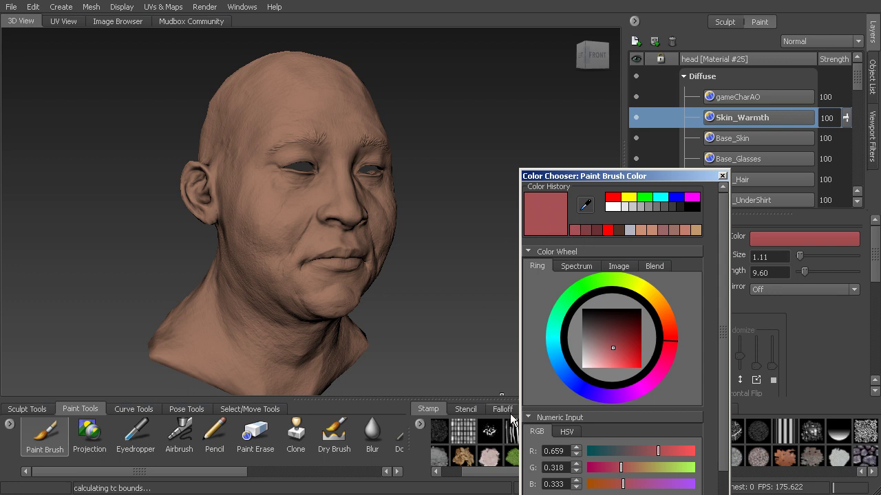
pyautogui.moveTo(616, 176); pyautogui.dragTo(621, 103)
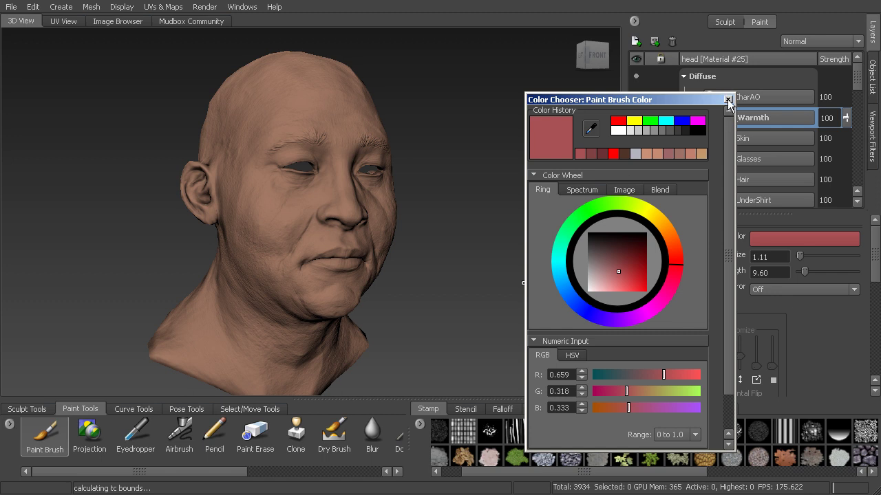
pyautogui.moveTo(705, 102); pyautogui.dragTo(741, 99)
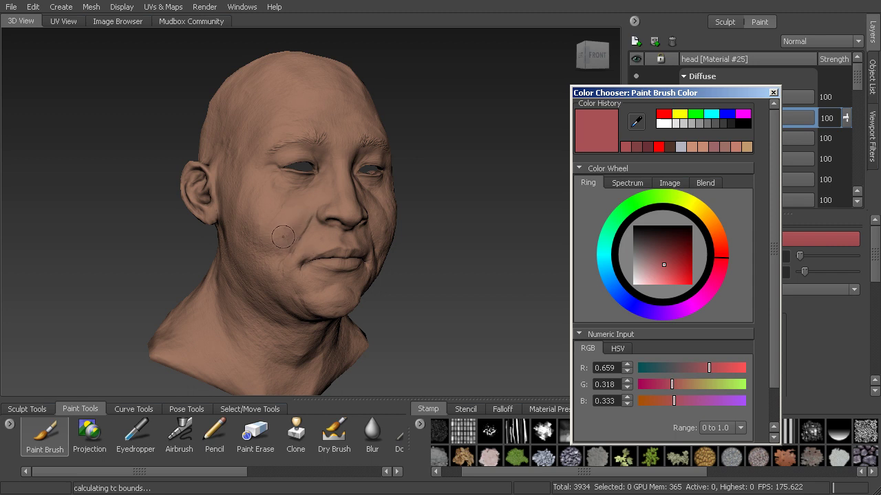
# Step: Enlarge the paint brush to a size of about 3.07 and set its strength to 10.00
pyautogui.click(287, 227)
pyautogui.press('b')
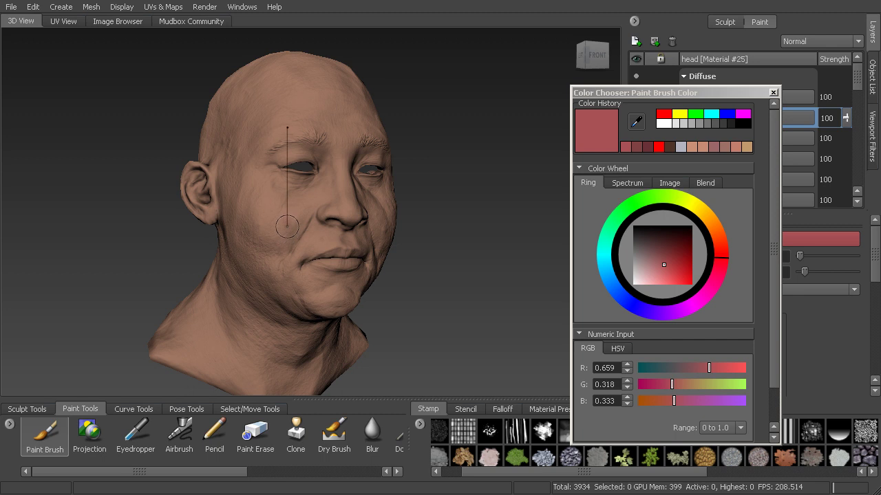
pyautogui.moveTo(287, 226)
pyautogui.mouseDown()
pyautogui.moveTo(310, 227)
pyautogui.moveTo(287, 225)
pyautogui.mouseUp()
pyautogui.moveTo(665, 93); pyautogui.dragTo(576, 70)
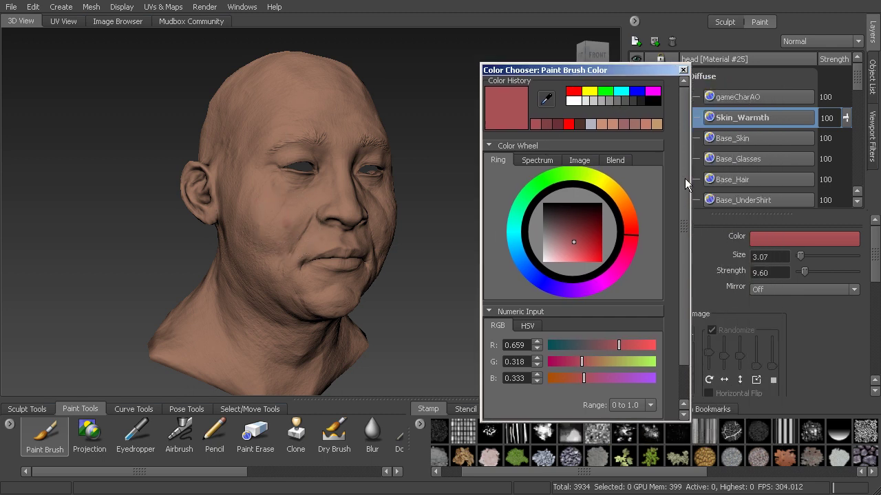
pyautogui.doubleClick(764, 272)
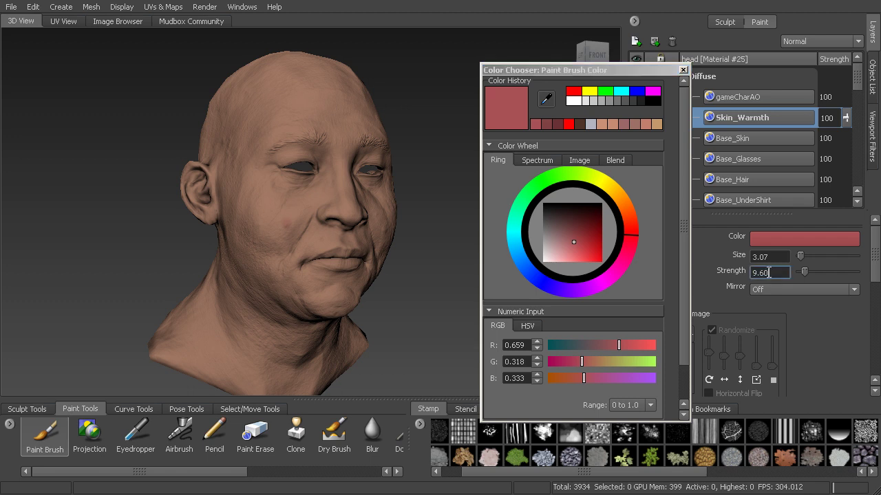
pyautogui.write('10.00')
# Step: Set the paint brush's mirroring to X with the face framed in a closer, more frontal view
pyautogui.moveTo(565, 70); pyautogui.dragTo(665, 51)
pyautogui.keyDown('alt'); pyautogui.moveTo(339, 193); pyautogui.dragTo(337, 157); pyautogui.keyUp('alt')
pyautogui.keyDown('alt'); pyautogui.moveTo(337, 157); pyautogui.dragTo(378, 165, button='right'); pyautogui.keyUp('alt')
pyautogui.keyDown('alt'); pyautogui.moveTo(378, 165); pyautogui.dragTo(320, 236); pyautogui.keyUp('alt')
pyautogui.keyDown('alt'); pyautogui.moveTo(269, 195); pyautogui.dragTo(299, 199); pyautogui.keyUp('alt')
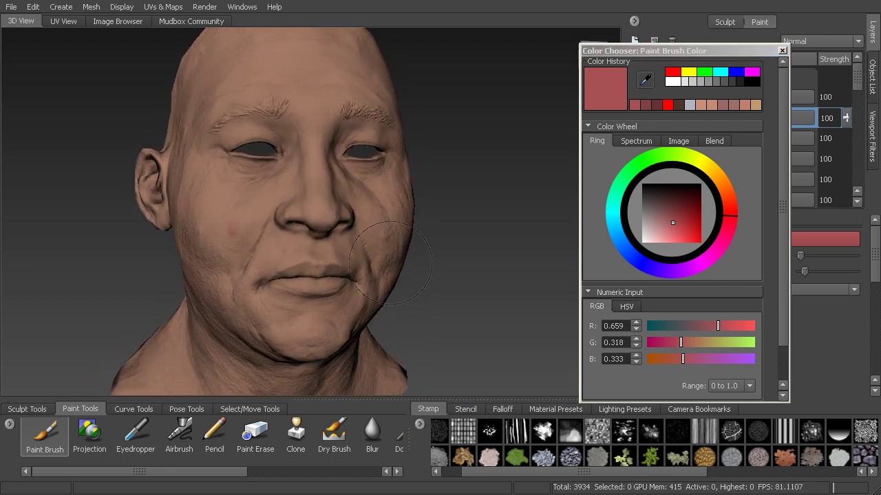
pyautogui.moveTo(678, 50); pyautogui.dragTo(646, 44)
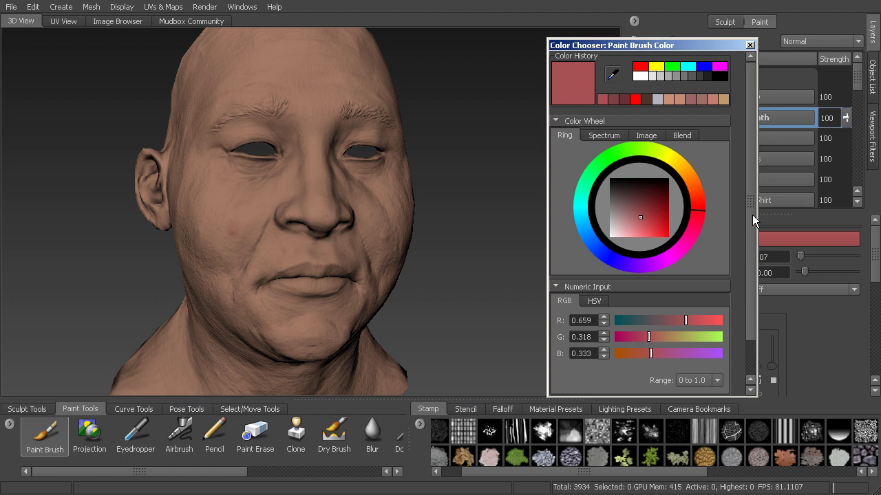
pyautogui.click(808, 292)
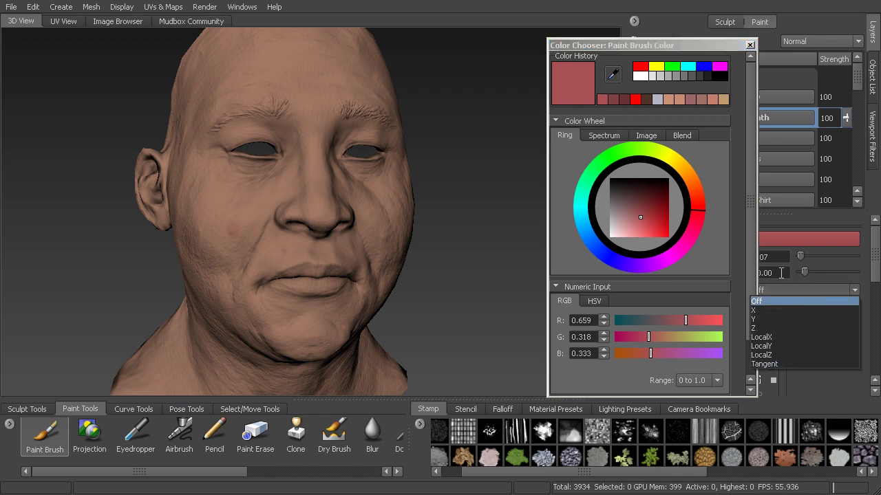
pyautogui.click(760, 311)
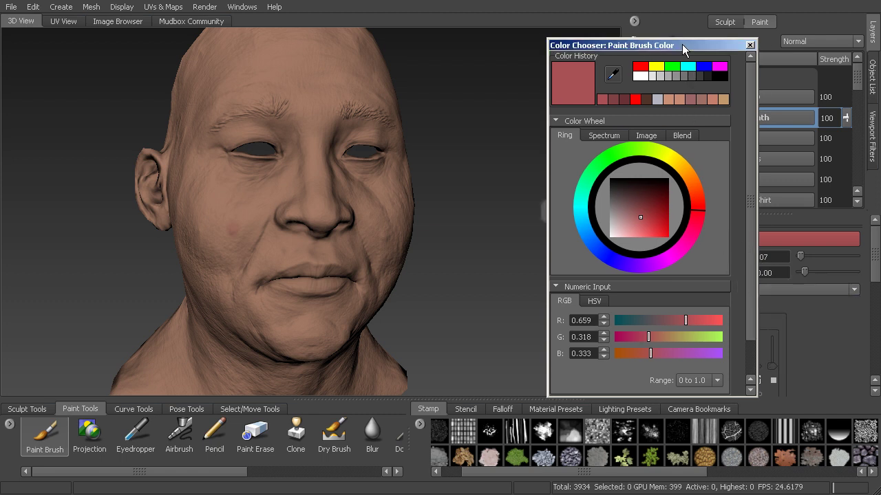
pyautogui.moveTo(682, 44); pyautogui.dragTo(703, 41)
# Step: Brush muted red over the cheeks, extending the color back toward the ear and down along the jaw
pyautogui.moveTo(268, 189)
pyautogui.keyDown('alt'); pyautogui.mouseDown()
pyautogui.moveTo(292, 185)
pyautogui.moveTo(246, 200)
pyautogui.mouseUp(); pyautogui.keyUp('alt')
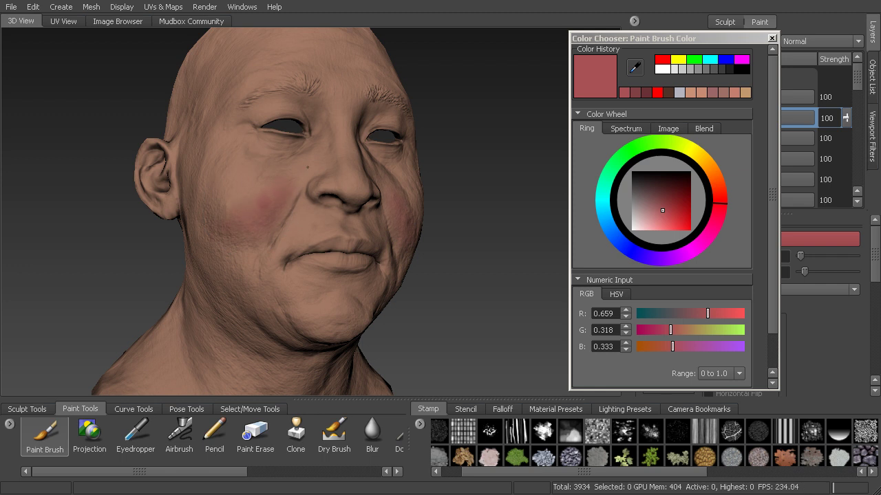
pyautogui.moveTo(234, 239)
pyautogui.mouseDown()
pyautogui.moveTo(271, 211)
pyautogui.moveTo(352, 208)
pyautogui.mouseUp()
pyautogui.moveTo(274, 217); pyautogui.dragTo(352, 207)
pyautogui.moveTo(276, 210); pyautogui.dragTo(274, 217)
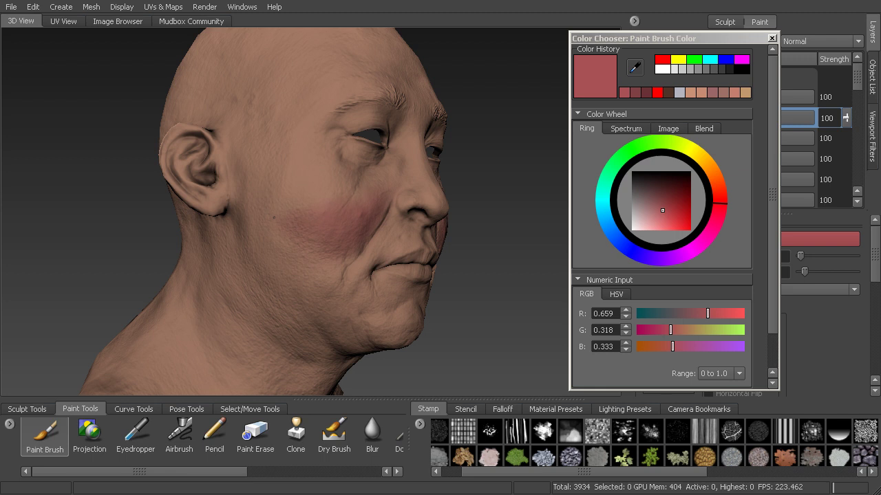
pyautogui.moveTo(320, 200); pyautogui.dragTo(328, 197)
pyautogui.moveTo(269, 200); pyautogui.dragTo(315, 193)
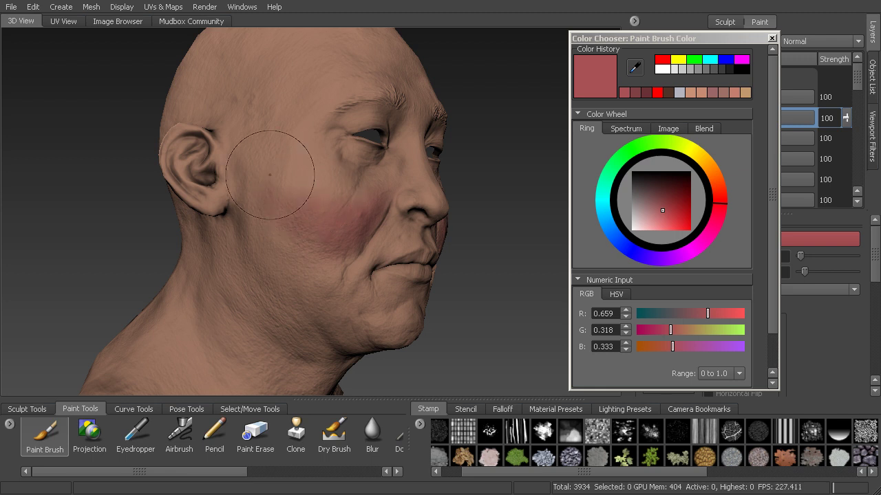
pyautogui.moveTo(247, 176)
pyautogui.mouseDown()
pyautogui.moveTo(252, 212)
pyautogui.moveTo(272, 229)
pyautogui.mouseUp()
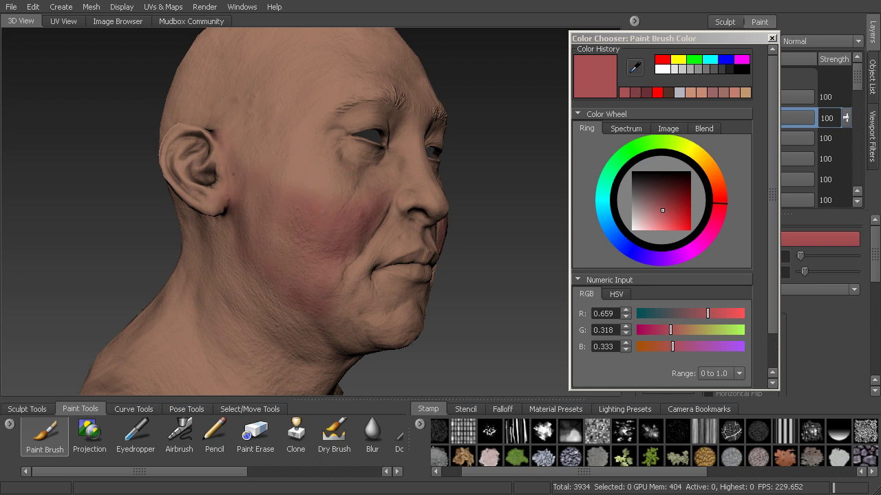
# Step: Brush muted red over the ear's outer rim and lobe
pyautogui.keyDown('alt'); pyautogui.moveTo(295, 183); pyautogui.dragTo(321, 194); pyautogui.keyUp('alt')
pyautogui.keyDown('alt'); pyautogui.moveTo(321, 194); pyautogui.dragTo(344, 199, button='right'); pyautogui.keyUp('alt')
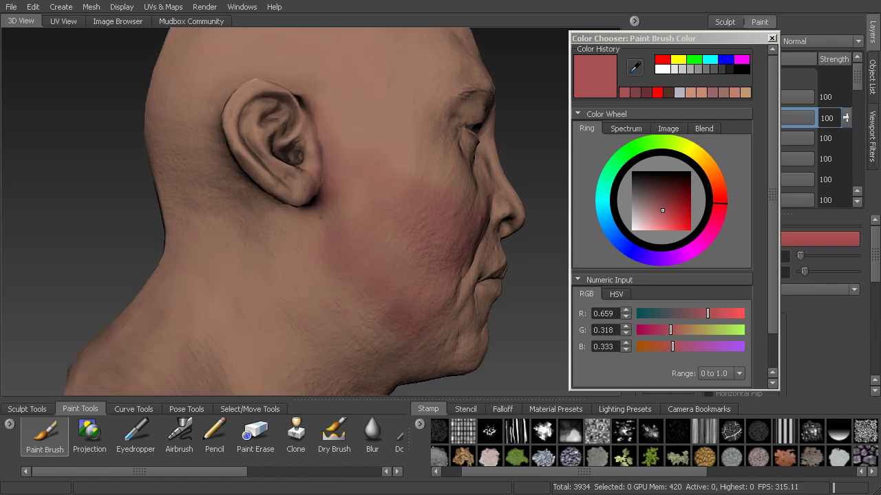
pyautogui.keyDown('alt'); pyautogui.moveTo(337, 203); pyautogui.dragTo(320, 206); pyautogui.keyUp('alt')
pyautogui.keyDown('alt'); pyautogui.moveTo(321, 207); pyautogui.dragTo(325, 237, button='middle'); pyautogui.keyUp('alt')
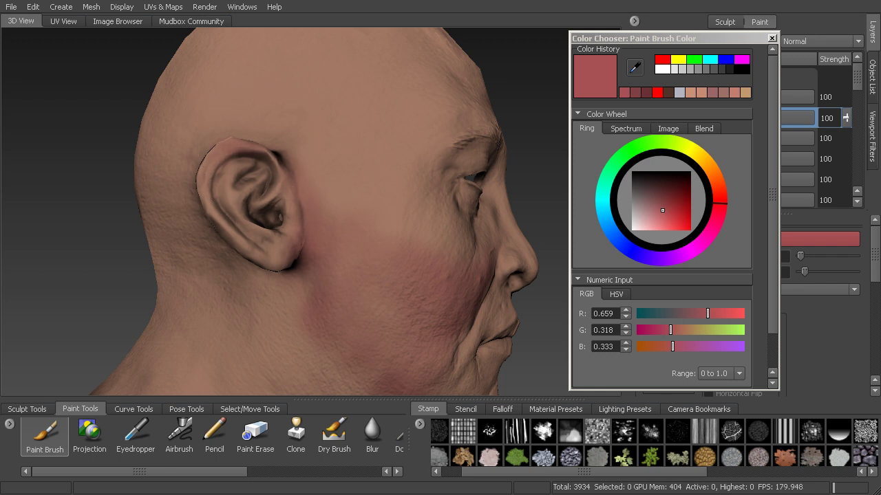
pyautogui.moveTo(270, 237); pyautogui.dragTo(277, 262)
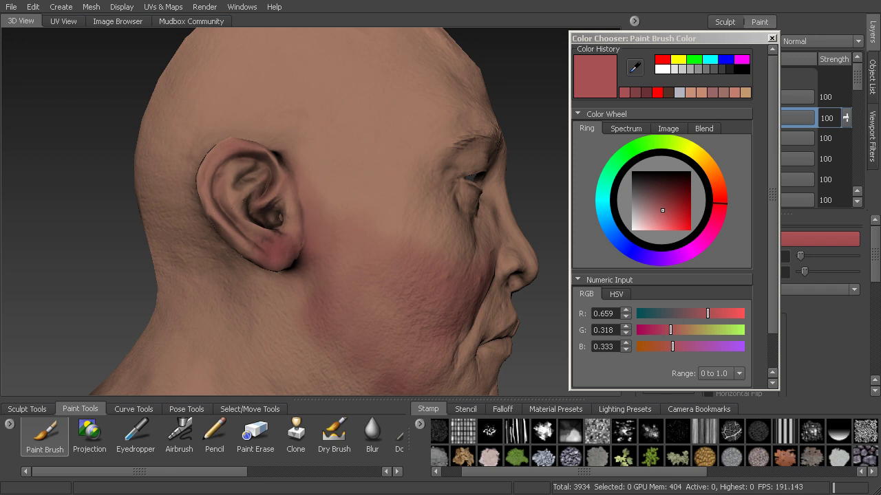
# Step: Brush muted red over the back of the ear, the skin behind it, and the area above its upper rim
pyautogui.keyDown('alt'); pyautogui.moveTo(272, 239); pyautogui.dragTo(421, 235); pyautogui.keyUp('alt')
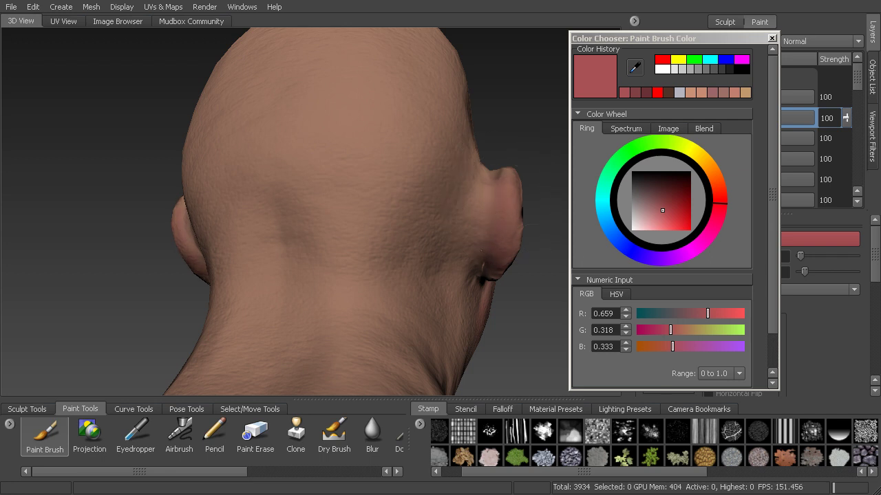
pyautogui.keyDown('alt'); pyautogui.moveTo(465, 258); pyautogui.dragTo(410, 248); pyautogui.keyUp('alt')
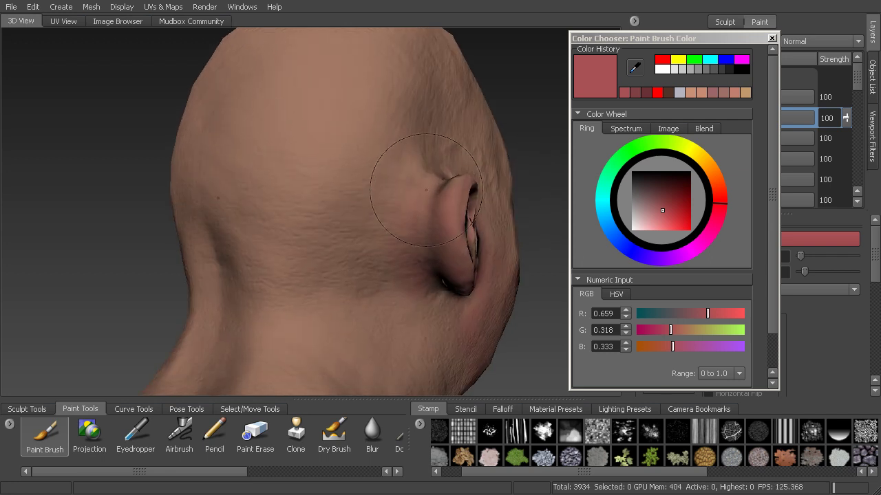
pyautogui.moveTo(425, 192)
pyautogui.mouseDown()
pyautogui.moveTo(421, 237)
pyautogui.moveTo(413, 172)
pyautogui.moveTo(448, 237)
pyautogui.mouseUp()
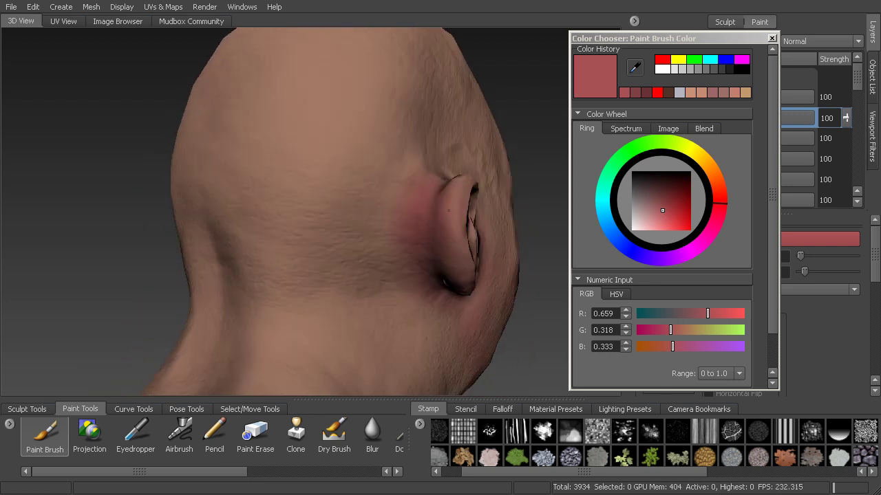
pyautogui.moveTo(432, 185)
pyautogui.keyDown('alt'); pyautogui.mouseDown()
pyautogui.moveTo(414, 215)
pyautogui.moveTo(329, 252)
pyautogui.mouseUp(); pyautogui.keyUp('alt')
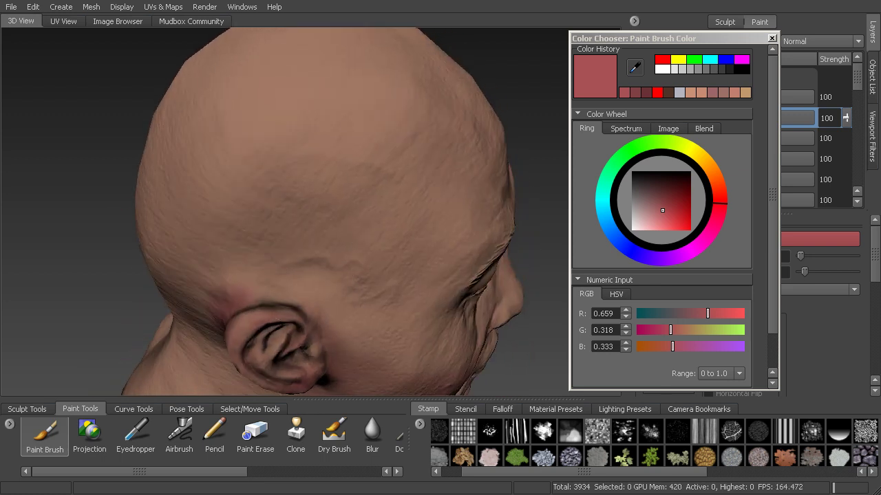
pyautogui.moveTo(277, 297); pyautogui.dragTo(258, 299)
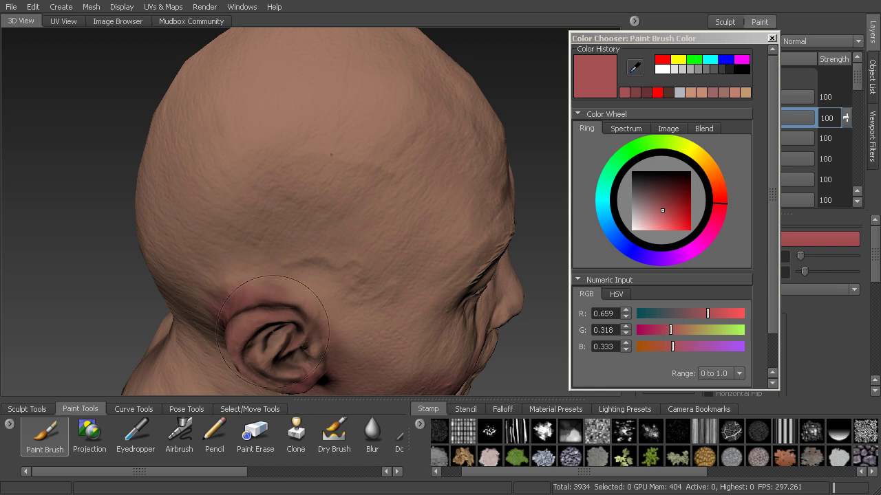
pyautogui.keyDown('alt'); pyautogui.moveTo(385, 296); pyautogui.dragTo(376, 251); pyautogui.keyUp('alt')
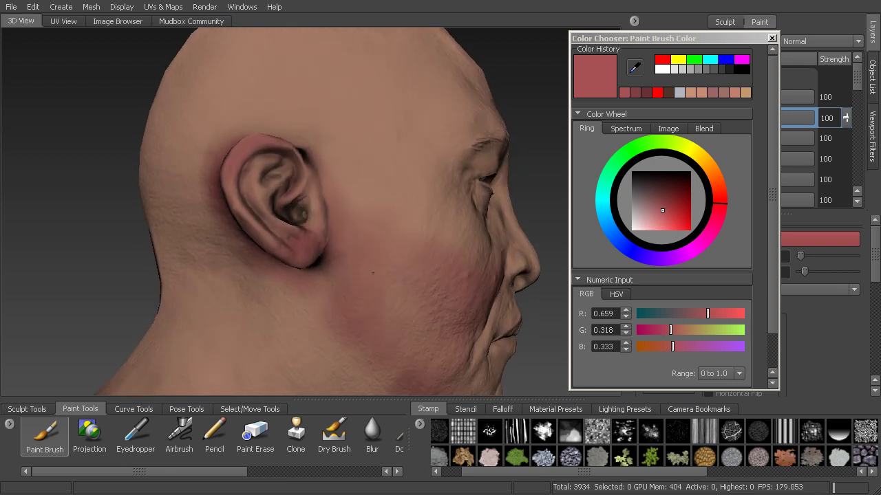
pyautogui.keyDown('alt'); pyautogui.moveTo(374, 334); pyautogui.dragTo(270, 211); pyautogui.keyUp('alt')
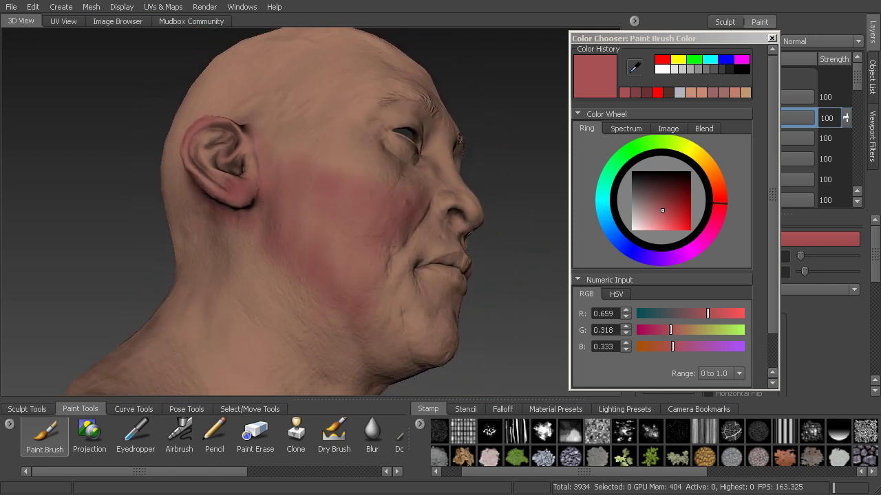
pyautogui.keyDown('alt'); pyautogui.moveTo(390, 245); pyautogui.dragTo(281, 276); pyautogui.keyUp('alt')
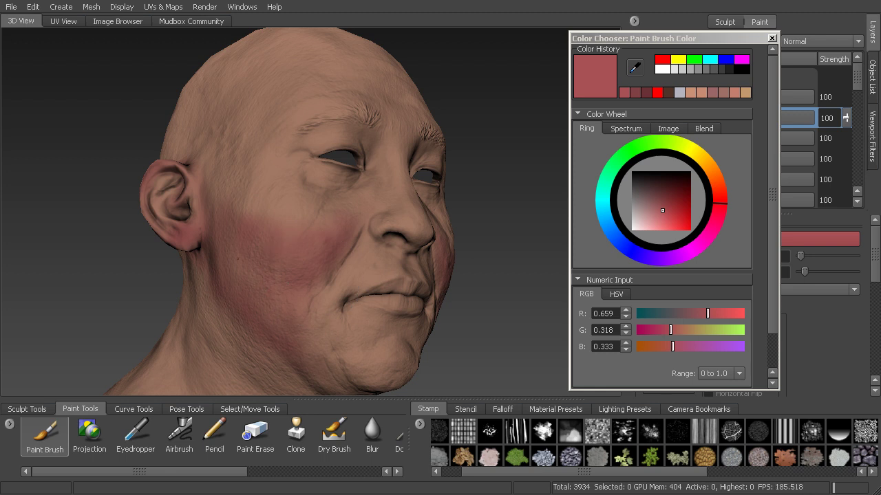
# Step: Rename the Skin_Warmth paint layer as Skin_Color, with the color chooser moved clear of the layer list
pyautogui.moveTo(660, 40); pyautogui.dragTo(563, 36)
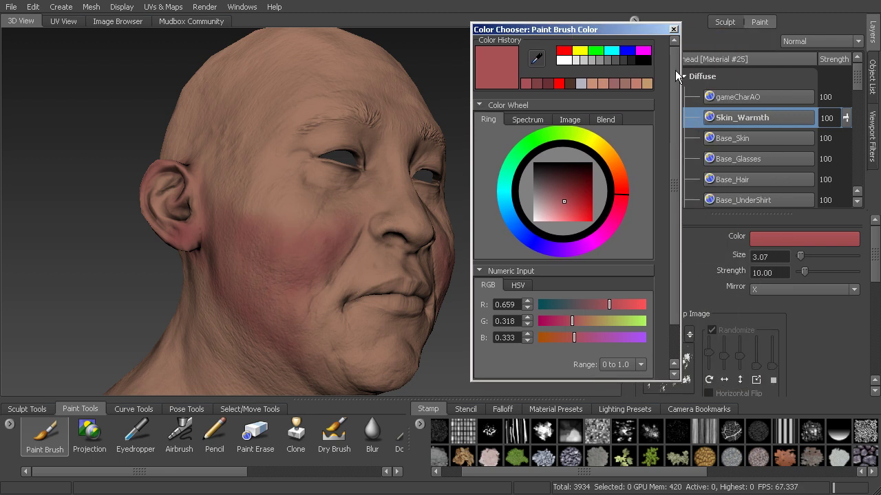
pyautogui.doubleClick(752, 119)
pyautogui.moveTo(776, 120); pyautogui.dragTo(747, 121)
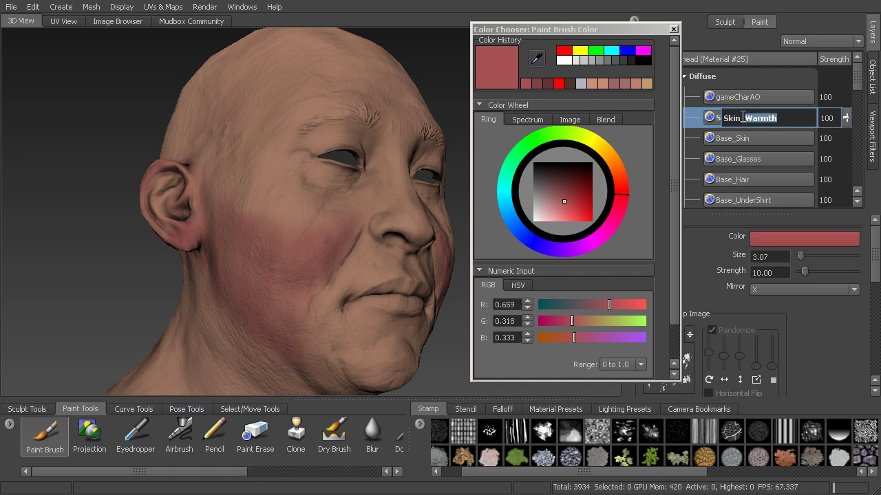
pyautogui.write('Col')
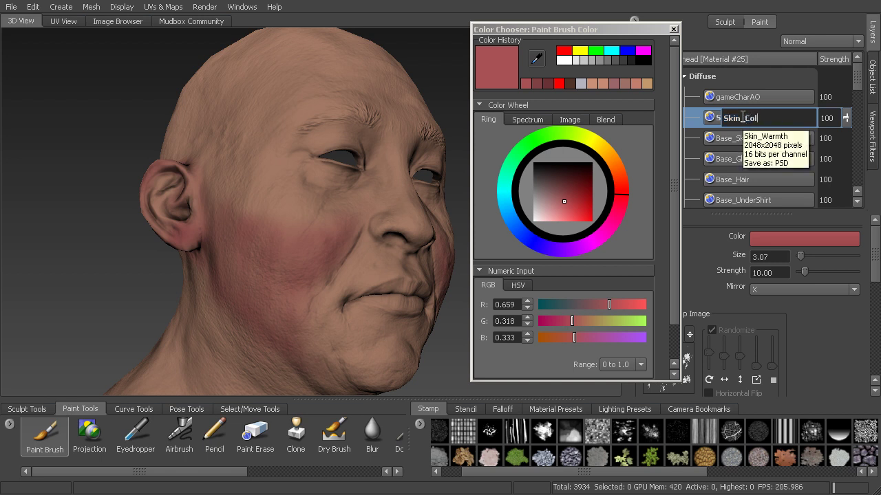
pyautogui.write('or')
pyautogui.press('Return')
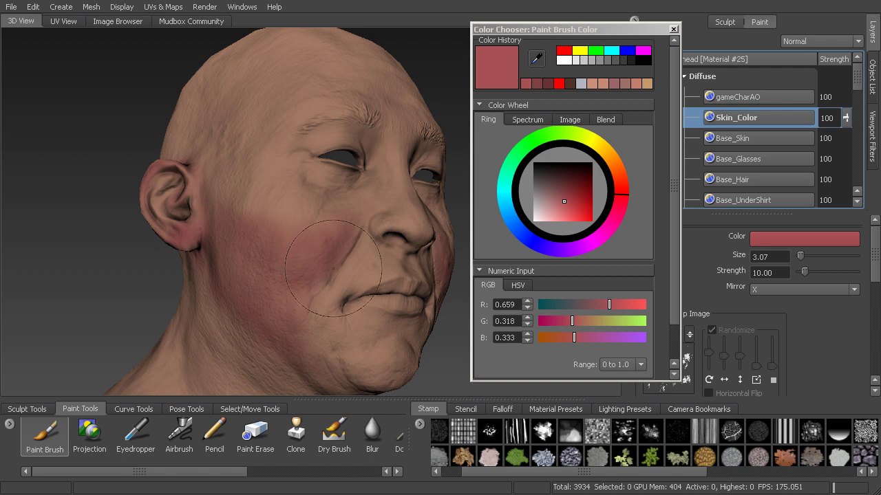
# Step: Brush muted red below the lower lip and over the upper part of the chin
pyautogui.moveTo(350, 293)
pyautogui.keyDown('alt'); pyautogui.mouseDown()
pyautogui.moveTo(317, 286)
pyautogui.moveTo(303, 247)
pyautogui.mouseUp(); pyautogui.keyUp('alt')
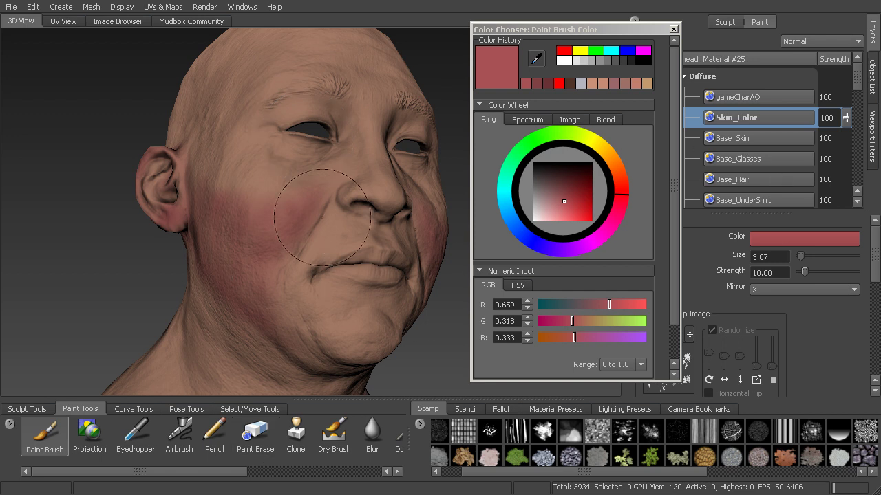
pyautogui.keyDown('alt'); pyautogui.moveTo(324, 294); pyautogui.dragTo(321, 273); pyautogui.keyUp('alt')
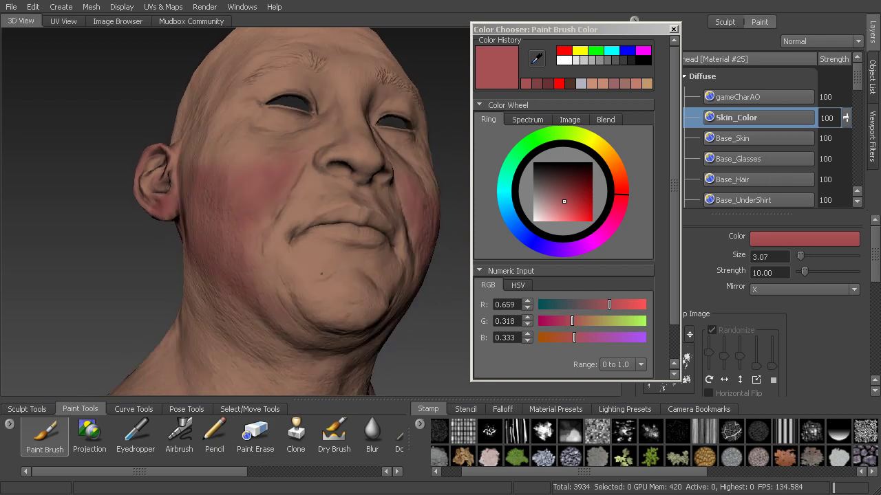
pyautogui.keyDown('alt'); pyautogui.moveTo(322, 273); pyautogui.dragTo(289, 227, button='middle'); pyautogui.keyUp('alt')
pyautogui.keyDown('alt'); pyautogui.moveTo(289, 227); pyautogui.dragTo(307, 282, button='right'); pyautogui.keyUp('alt')
pyautogui.keyDown('alt'); pyautogui.moveTo(307, 281); pyautogui.dragTo(275, 251); pyautogui.keyUp('alt')
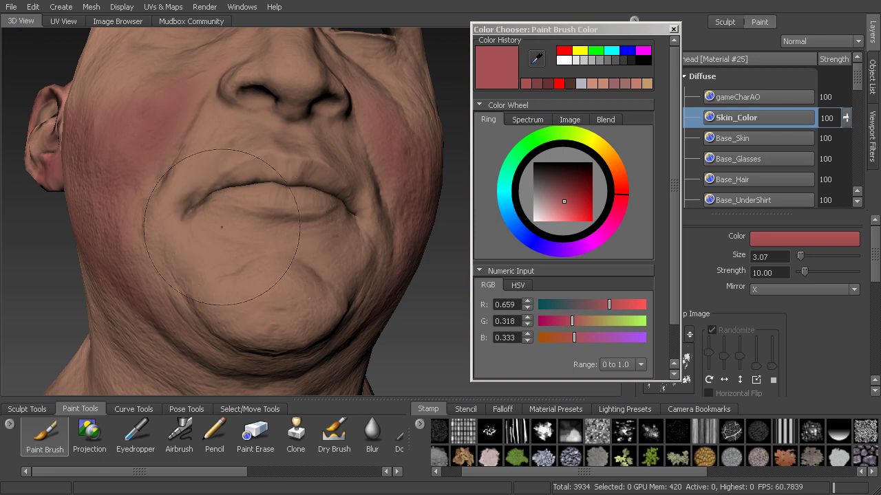
pyautogui.moveTo(224, 227); pyautogui.dragTo(256, 242)
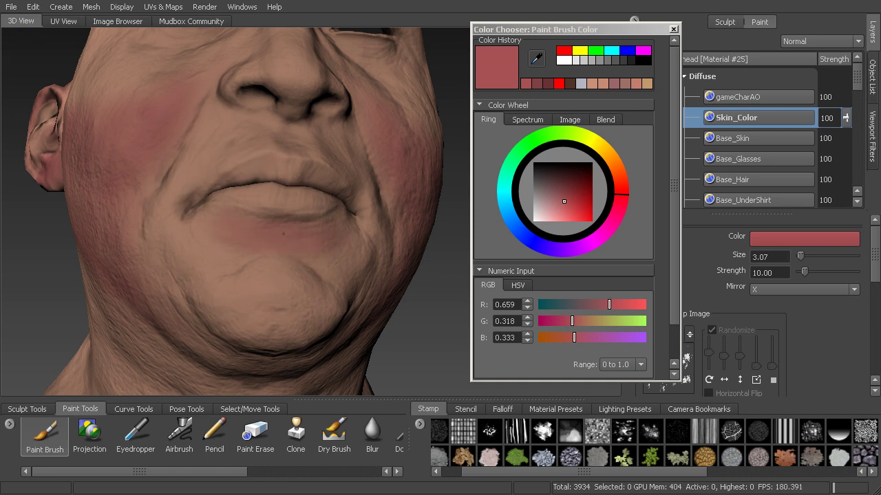
pyautogui.moveTo(240, 218); pyautogui.dragTo(265, 238)
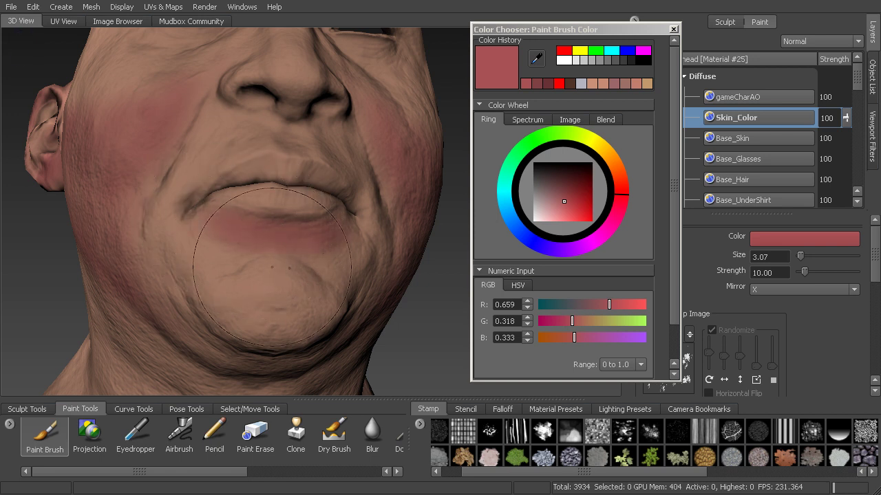
pyautogui.moveTo(273, 267); pyautogui.dragTo(224, 289)
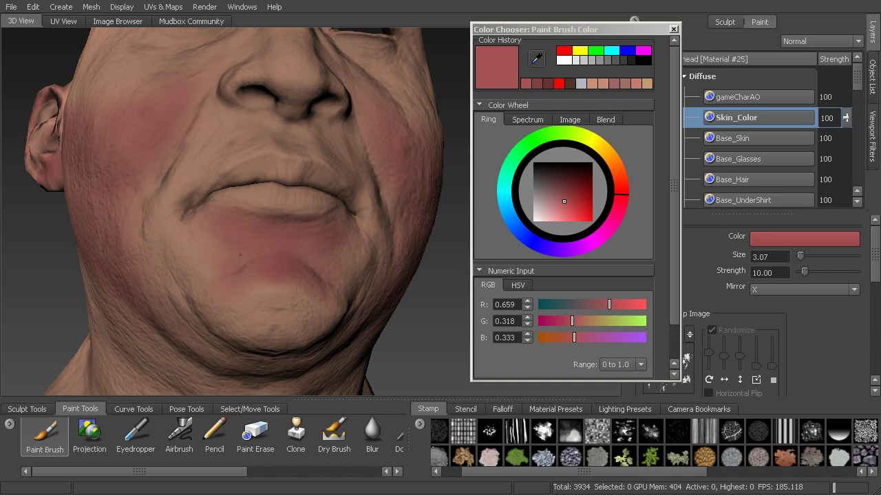
# Step: Brush muted red over the upper and lower lips with the brush size reduced to 0.78
pyautogui.keyDown('alt'); pyautogui.moveTo(261, 208); pyautogui.dragTo(279, 217); pyautogui.keyUp('alt')
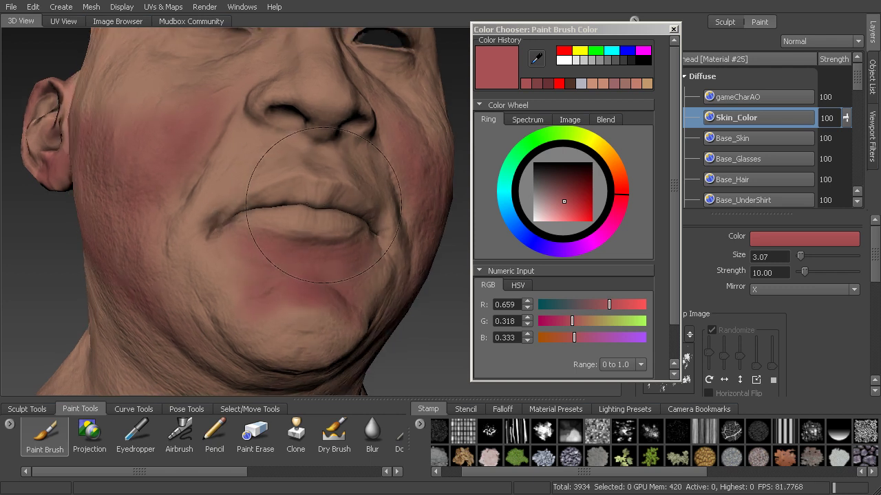
pyautogui.moveTo(327, 196); pyautogui.dragTo(261, 200)
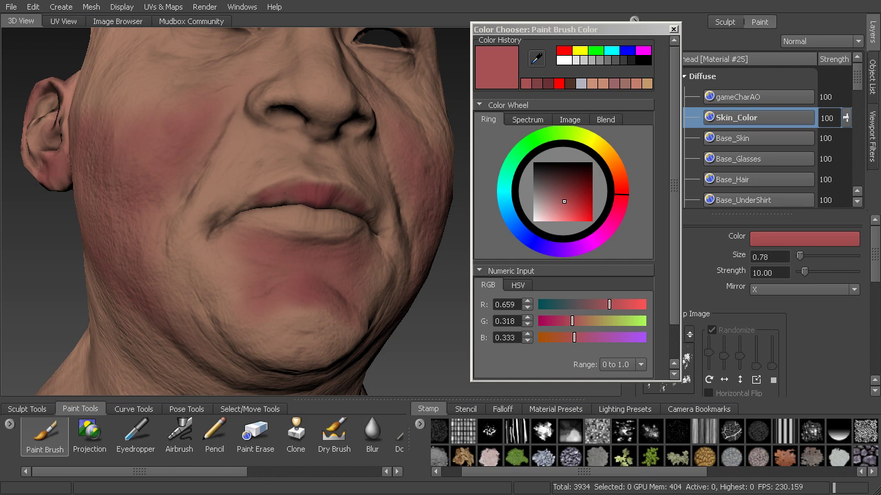
pyautogui.moveTo(273, 213); pyautogui.dragTo(315, 218)
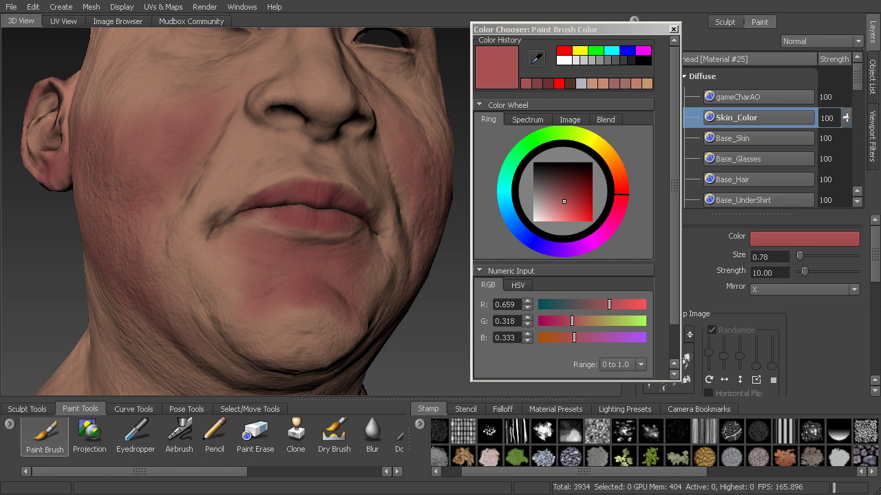
pyautogui.moveTo(275, 216); pyautogui.dragTo(262, 214)
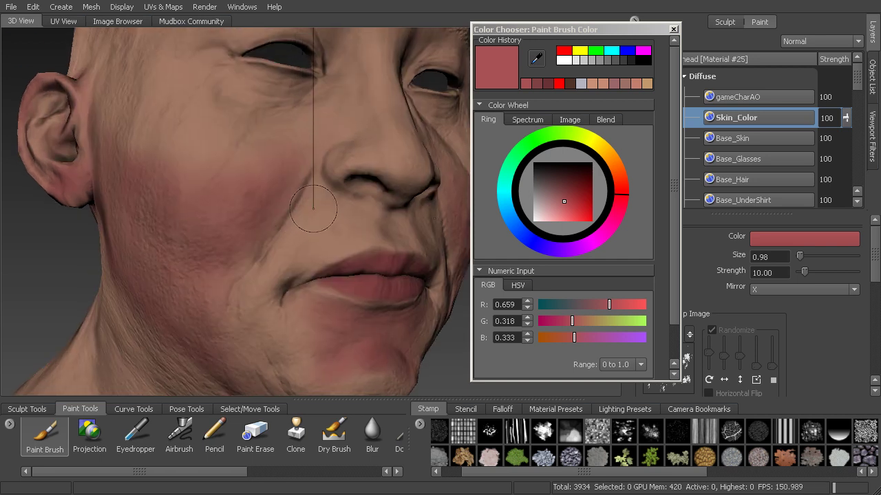
# Step: Brush muted red over the nostrils, nose tip and sides of the nose at brush size 2.11
pyautogui.moveTo(313, 209); pyautogui.dragTo(341, 206)
pyautogui.keyDown('alt'); pyautogui.moveTo(351, 124); pyautogui.dragTo(344, 148); pyautogui.keyUp('alt')
pyautogui.keyDown('alt'); pyautogui.moveTo(365, 158); pyautogui.dragTo(292, 224, button='middle'); pyautogui.keyUp('alt')
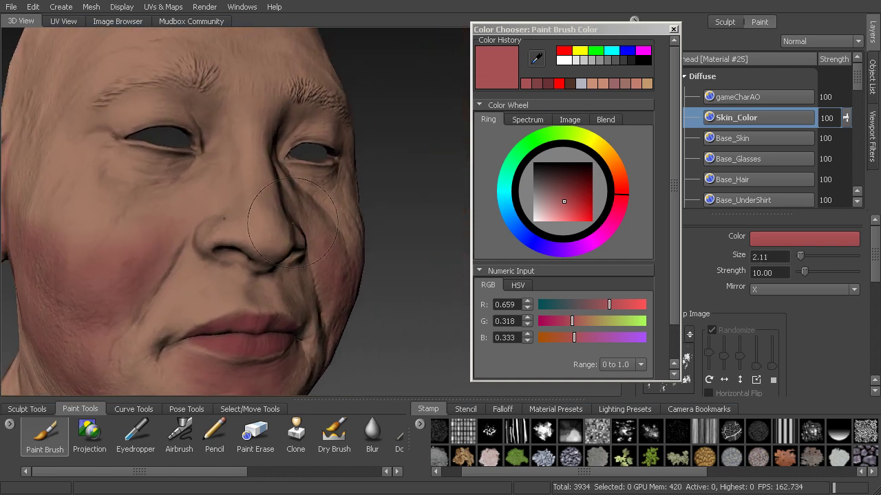
pyautogui.keyDown('alt'); pyautogui.moveTo(292, 223); pyautogui.dragTo(301, 208); pyautogui.keyUp('alt')
pyautogui.moveTo(230, 216); pyautogui.dragTo(229, 201)
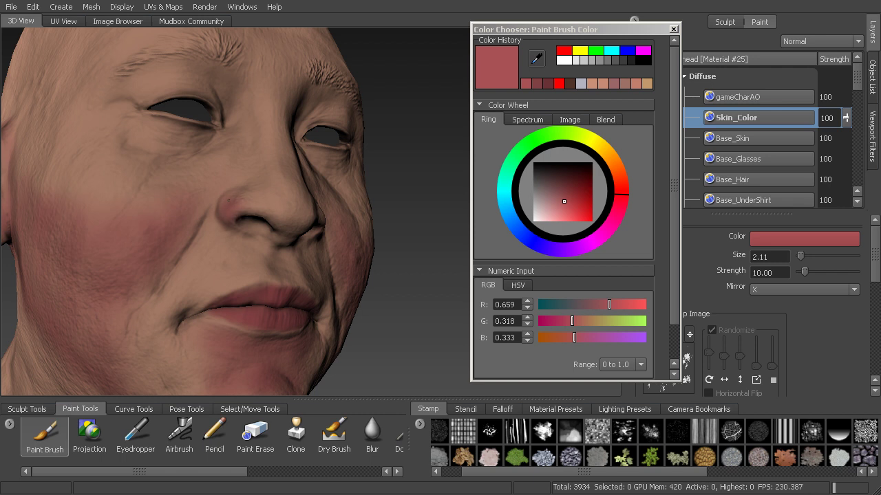
pyautogui.moveTo(294, 221)
pyautogui.mouseDown()
pyautogui.moveTo(279, 210)
pyautogui.moveTo(293, 219)
pyautogui.moveTo(263, 230)
pyautogui.moveTo(260, 220)
pyautogui.moveTo(292, 194)
pyautogui.moveTo(262, 189)
pyautogui.moveTo(258, 171)
pyautogui.moveTo(269, 182)
pyautogui.mouseUp()
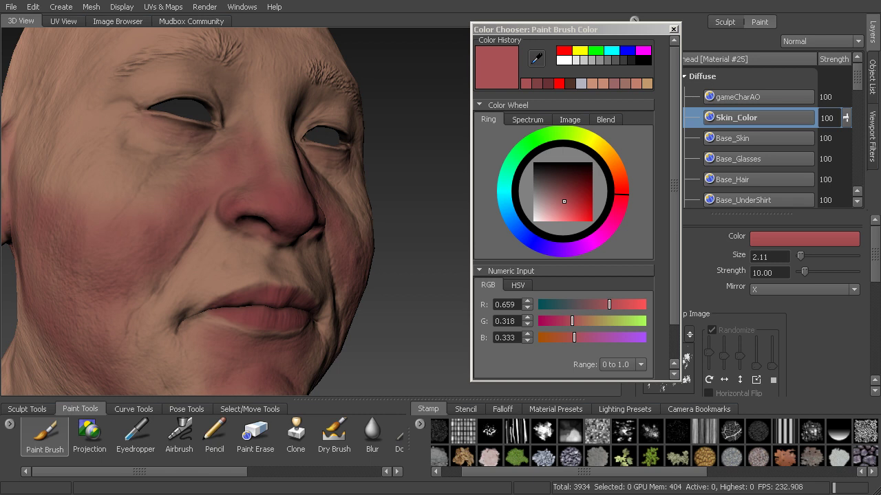
# Step: Brush muted red around the eyes and over the eyebrows, continuing across the forehead and temples
pyautogui.moveTo(185, 136)
pyautogui.keyDown('alt'); pyautogui.mouseDown()
pyautogui.moveTo(127, 189)
pyautogui.moveTo(117, 177)
pyautogui.moveTo(206, 153)
pyautogui.moveTo(151, 155)
pyautogui.mouseUp(); pyautogui.keyUp('alt')
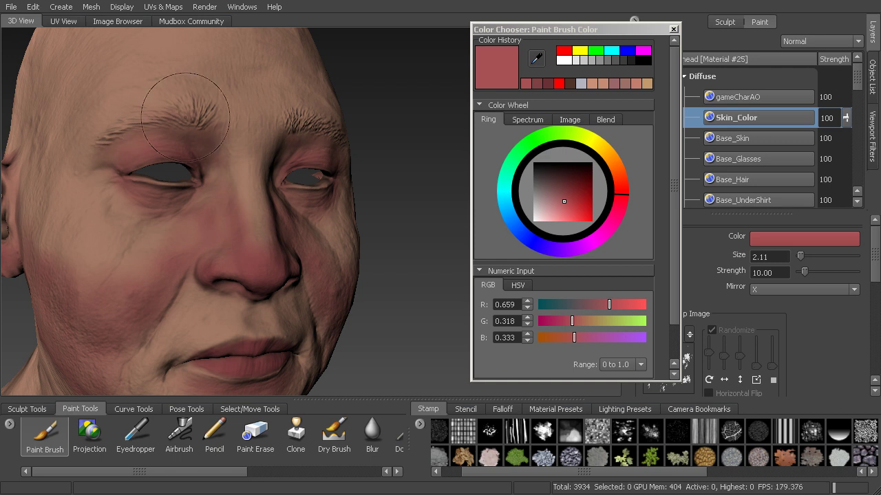
pyautogui.keyDown('alt'); pyautogui.moveTo(184, 118); pyautogui.dragTo(196, 158); pyautogui.keyUp('alt')
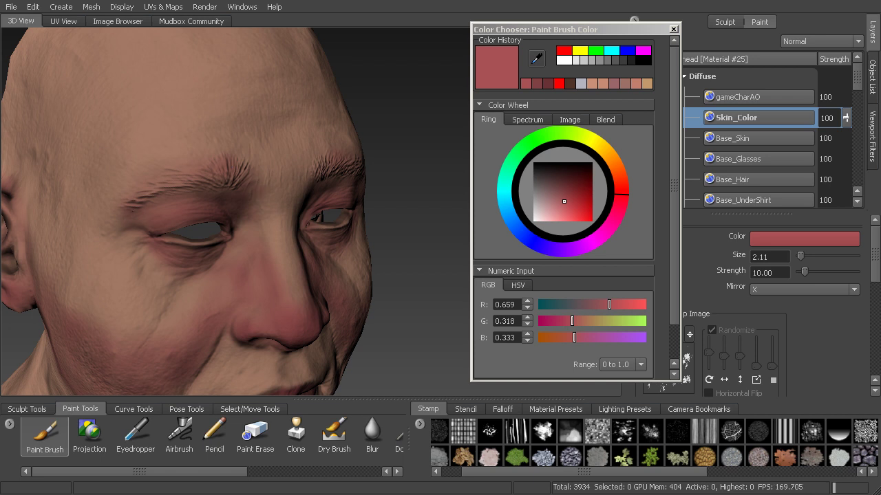
pyautogui.keyDown('alt'); pyautogui.moveTo(273, 137); pyautogui.dragTo(232, 173); pyautogui.keyUp('alt')
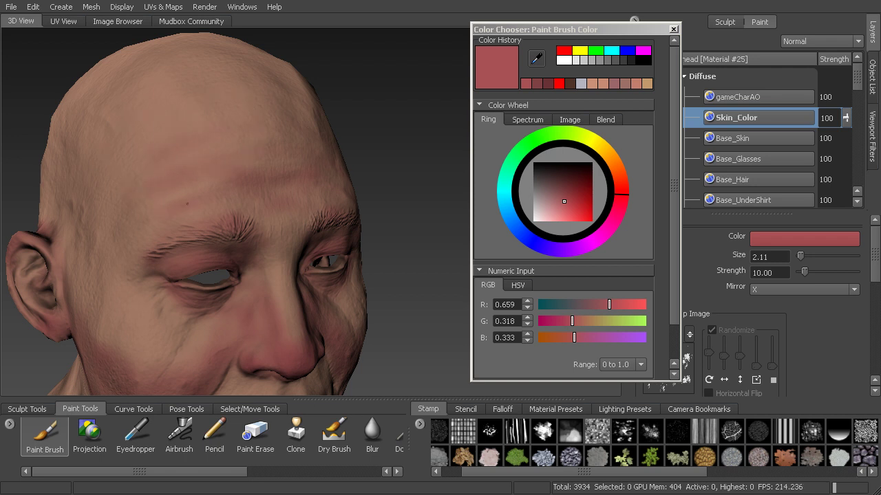
pyautogui.moveTo(145, 234)
pyautogui.keyDown('alt'); pyautogui.mouseDown()
pyautogui.moveTo(189, 254)
pyautogui.moveTo(248, 192)
pyautogui.mouseUp(); pyautogui.keyUp('alt')
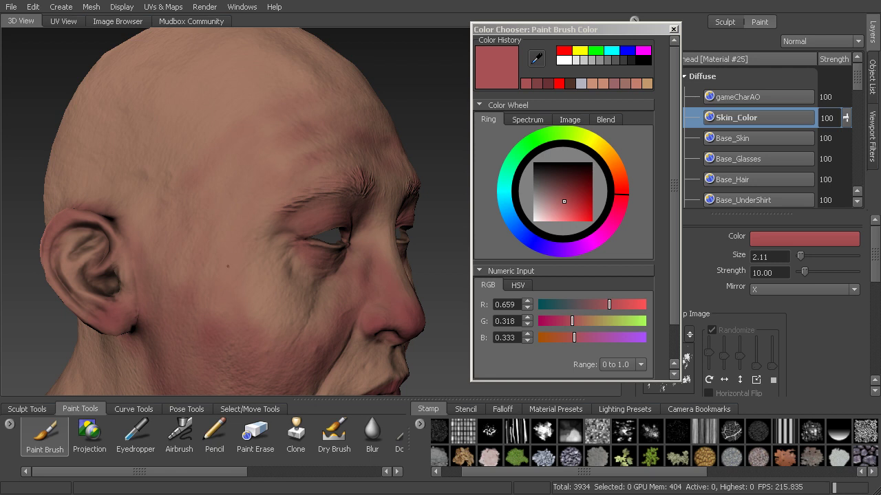
# Step: Brush light muted red under the chin and down the front of the throat to the base of the neck
pyautogui.keyDown('alt'); pyautogui.moveTo(228, 266); pyautogui.dragTo(162, 249); pyautogui.keyUp('alt')
pyautogui.keyDown('alt'); pyautogui.moveTo(207, 241); pyautogui.dragTo(227, 182, button='middle'); pyautogui.keyUp('alt')
pyautogui.keyDown('alt'); pyautogui.moveTo(282, 182); pyautogui.dragTo(253, 174, button='right'); pyautogui.keyUp('alt')
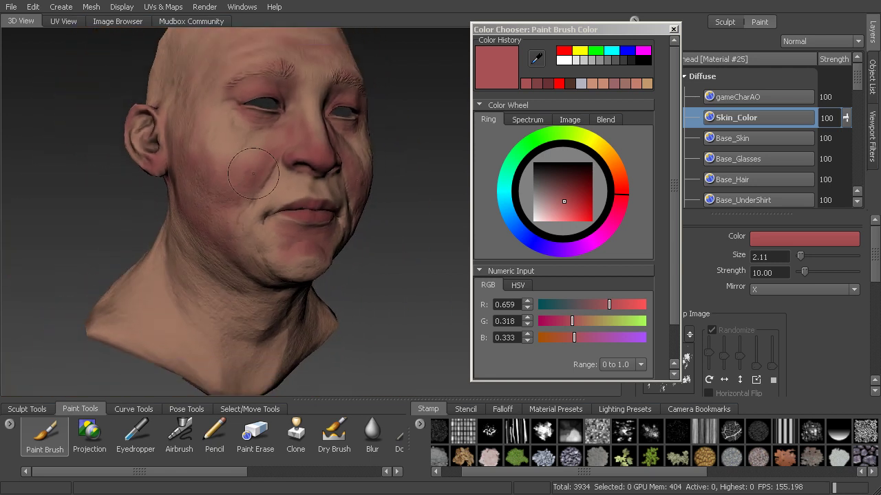
pyautogui.moveTo(253, 174)
pyautogui.keyDown('alt'); pyautogui.mouseDown()
pyautogui.moveTo(261, 241)
pyautogui.moveTo(240, 220)
pyautogui.mouseUp(); pyautogui.keyUp('alt')
pyautogui.keyDown('alt'); pyautogui.moveTo(241, 220); pyautogui.dragTo(265, 210, button='right'); pyautogui.keyUp('alt')
pyautogui.keyDown('alt'); pyautogui.moveTo(234, 206); pyautogui.dragTo(176, 193); pyautogui.keyUp('alt')
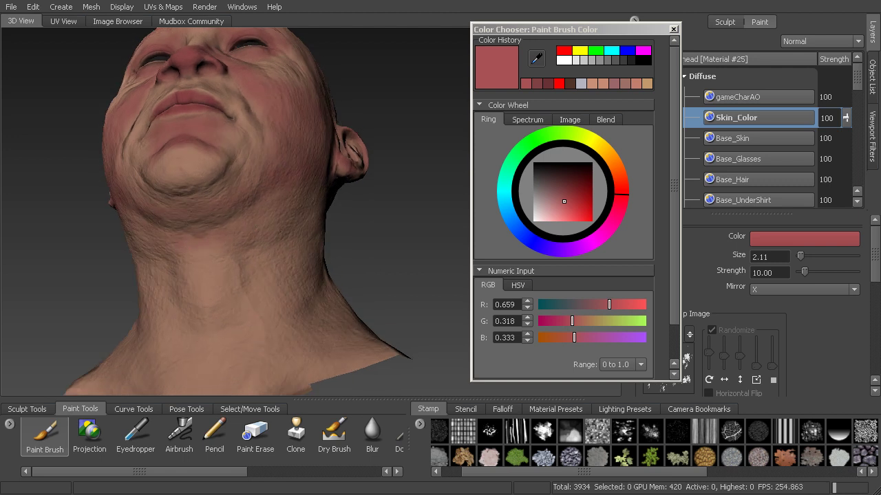
pyautogui.keyDown('alt'); pyautogui.moveTo(267, 206); pyautogui.dragTo(221, 260); pyautogui.keyUp('alt')
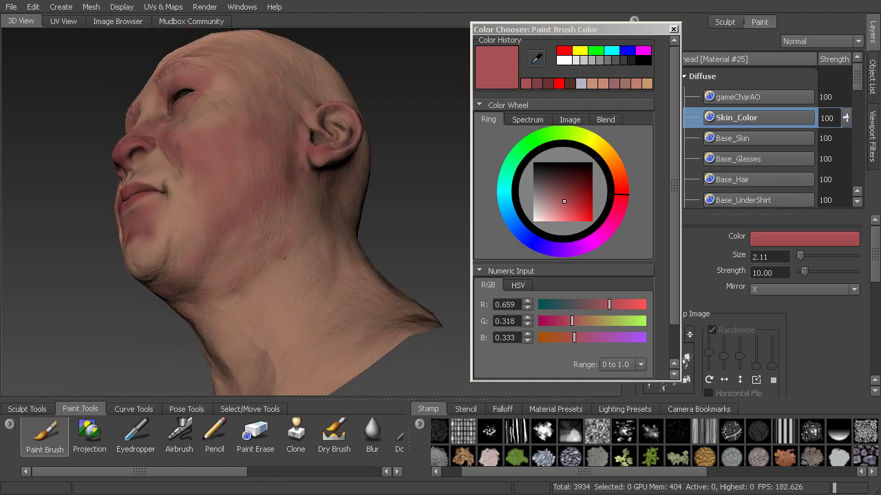
pyautogui.keyDown('alt'); pyautogui.moveTo(273, 277); pyautogui.dragTo(245, 187); pyautogui.keyUp('alt')
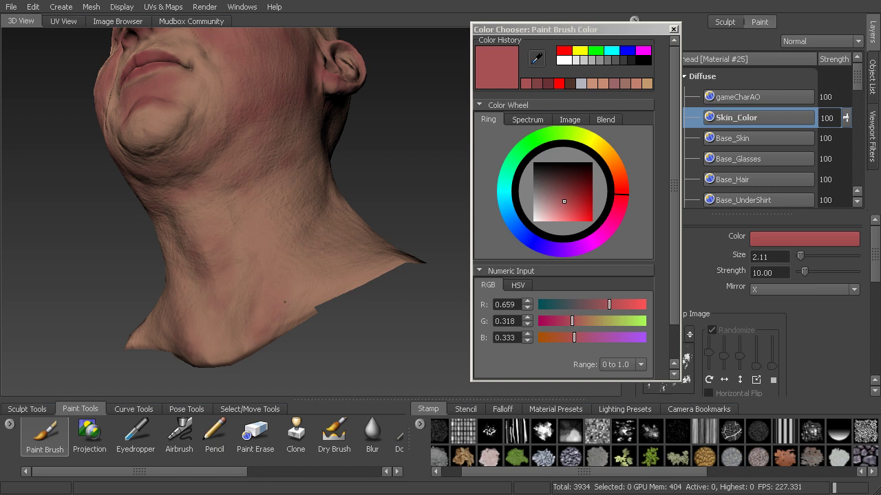
# Step: Brush light muted red over the sides and back of the neck and the skin behind the ear
pyautogui.keyDown('alt'); pyautogui.moveTo(291, 214); pyautogui.dragTo(270, 272); pyautogui.keyUp('alt')
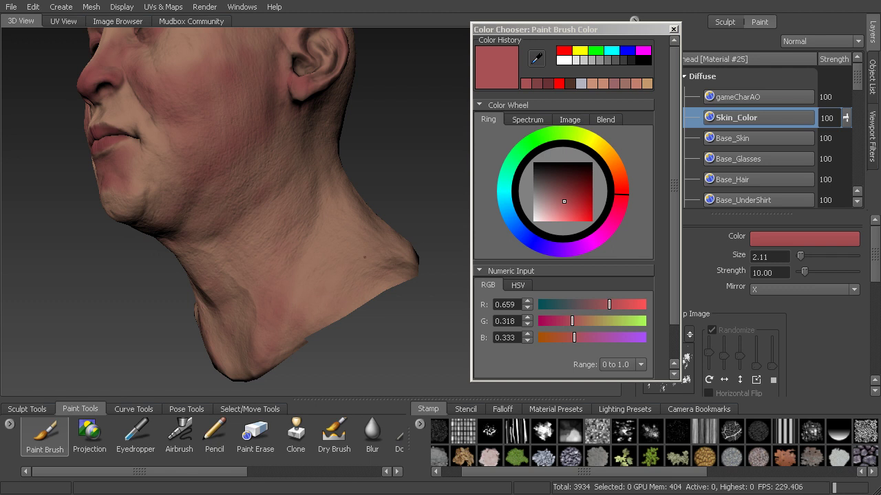
pyautogui.keyDown('alt'); pyautogui.moveTo(361, 233); pyautogui.dragTo(281, 200); pyautogui.keyUp('alt')
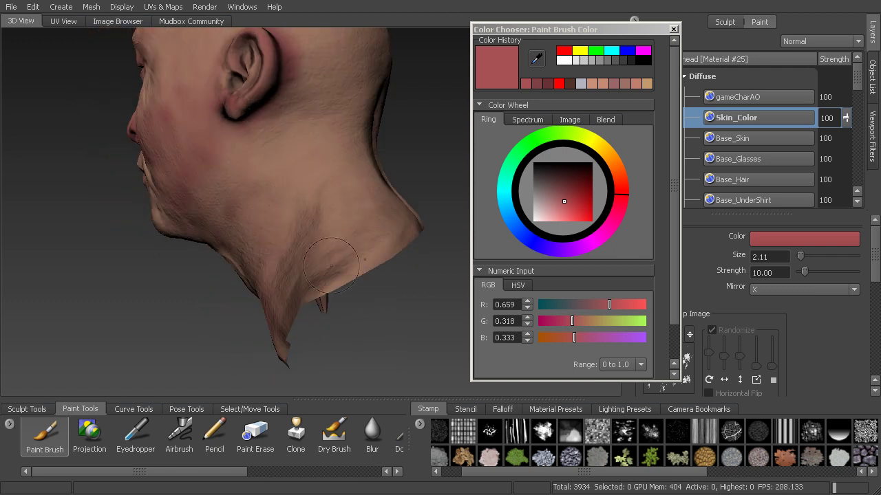
pyautogui.keyDown('alt'); pyautogui.moveTo(330, 265); pyautogui.dragTo(348, 264); pyautogui.keyUp('alt')
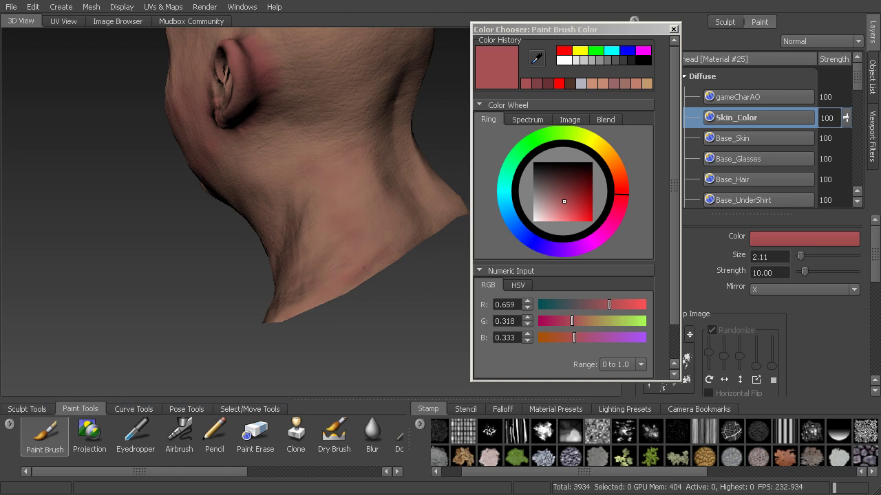
pyautogui.keyDown('alt'); pyautogui.moveTo(372, 185); pyautogui.dragTo(335, 183); pyautogui.keyUp('alt')
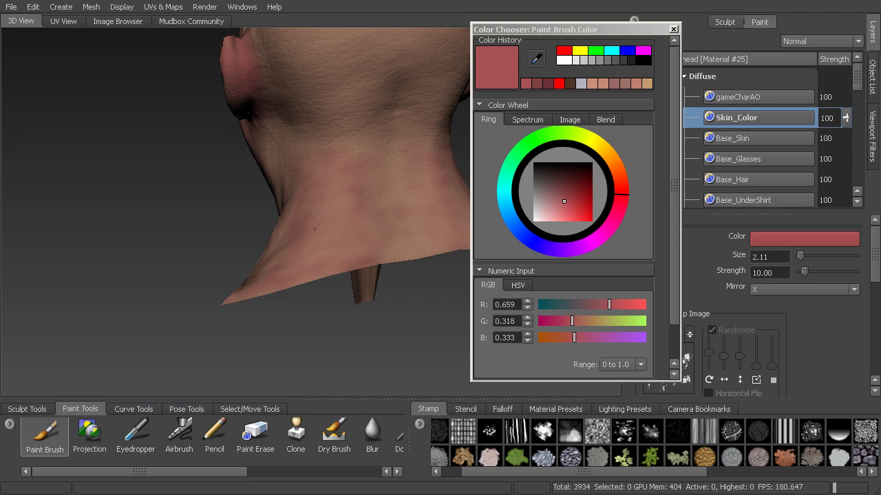
pyautogui.keyDown('alt'); pyautogui.moveTo(324, 170); pyautogui.dragTo(396, 224); pyautogui.keyUp('alt')
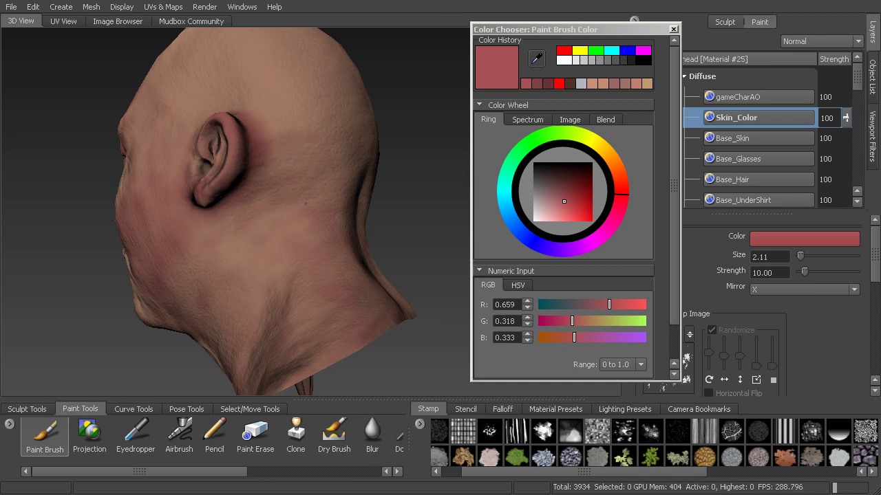
pyautogui.keyDown('alt'); pyautogui.moveTo(306, 204); pyautogui.dragTo(310, 164); pyautogui.keyUp('alt')
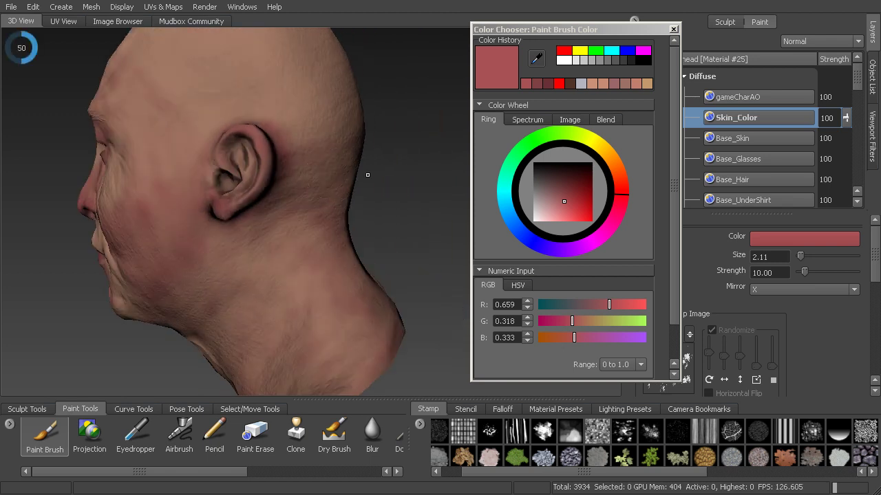
# Step: Review the whole painted head and set the brush color to the pale blue-gray from the color history (RGB 0.700, 0.707, 0.753)
pyautogui.keyDown('alt'); pyautogui.moveTo(368, 175); pyautogui.dragTo(401, 165); pyautogui.keyUp('alt')
pyautogui.moveTo(200, 265)
pyautogui.keyDown('alt'); pyautogui.mouseDown()
pyautogui.moveTo(319, 249)
pyautogui.moveTo(282, 237)
pyautogui.moveTo(227, 169)
pyautogui.mouseUp(); pyautogui.keyUp('alt')
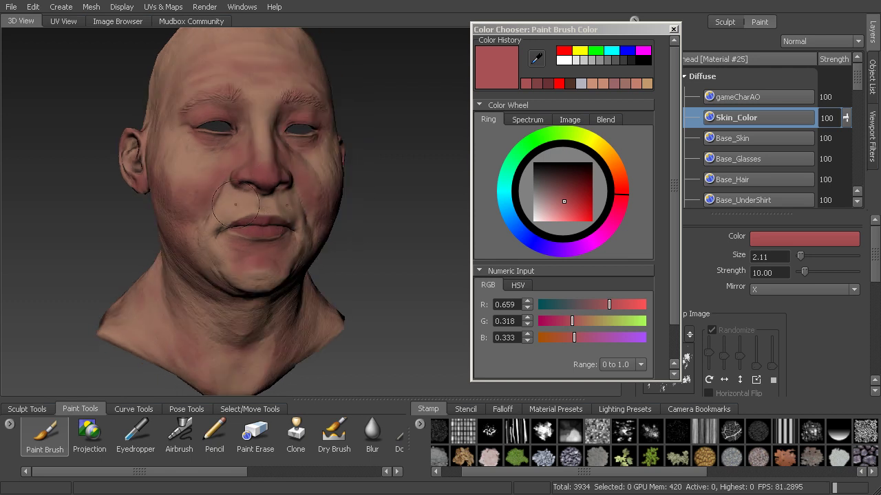
pyautogui.keyDown('alt'); pyautogui.moveTo(267, 231); pyautogui.dragTo(287, 241); pyautogui.keyUp('alt')
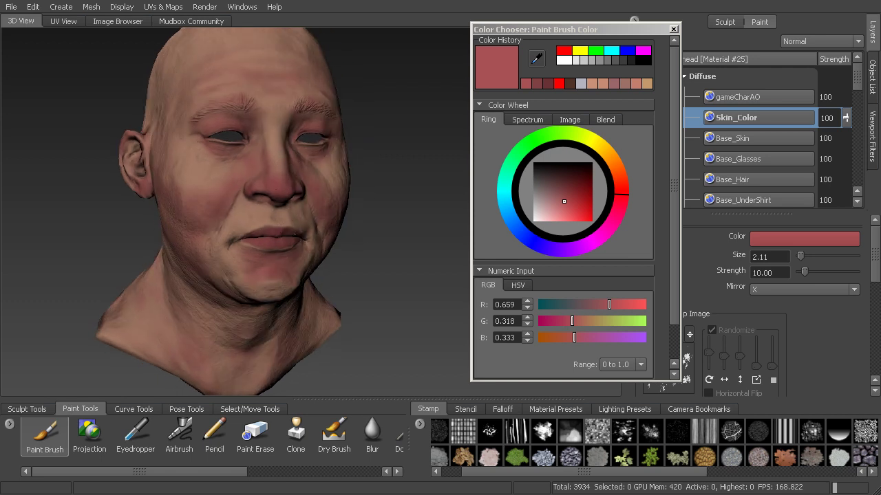
pyautogui.click(580, 84)
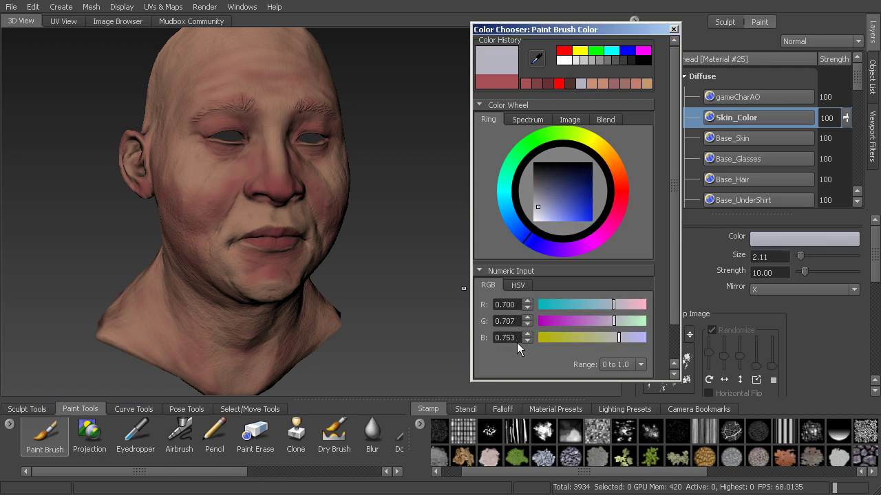
pyautogui.moveTo(243, 217)
pyautogui.keyDown('alt'); pyautogui.mouseDown()
pyautogui.moveTo(249, 204)
pyautogui.moveTo(255, 210)
pyautogui.mouseUp(); pyautogui.keyUp('alt')
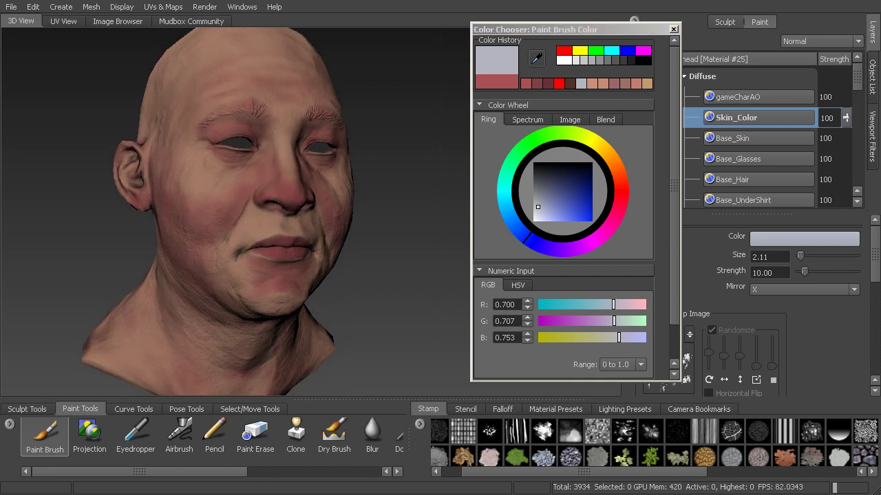
# Step: Brush pale blue-gray over the upper lip, around the mouth and across the chin
pyautogui.keyDown('alt'); pyautogui.moveTo(330, 216); pyautogui.dragTo(351, 227); pyautogui.keyUp('alt')
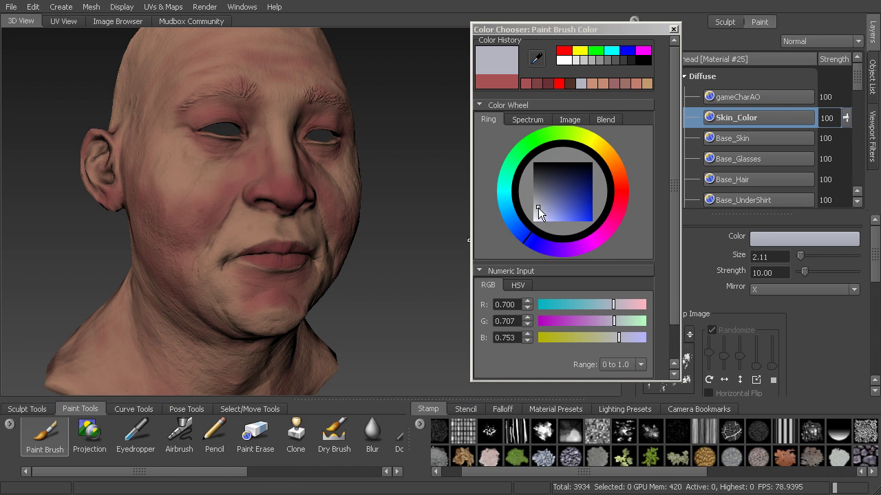
pyautogui.keyDown('alt'); pyautogui.moveTo(271, 227); pyautogui.dragTo(277, 228); pyautogui.keyUp('alt')
pyautogui.keyDown('alt'); pyautogui.moveTo(277, 228); pyautogui.dragTo(289, 228, button='right'); pyautogui.keyUp('alt')
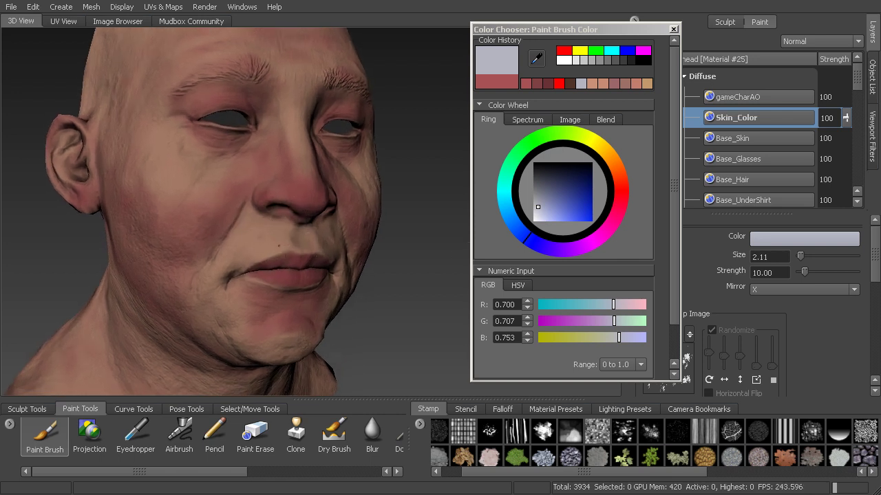
pyautogui.keyDown('alt'); pyautogui.moveTo(282, 227); pyautogui.dragTo(256, 225); pyautogui.keyUp('alt')
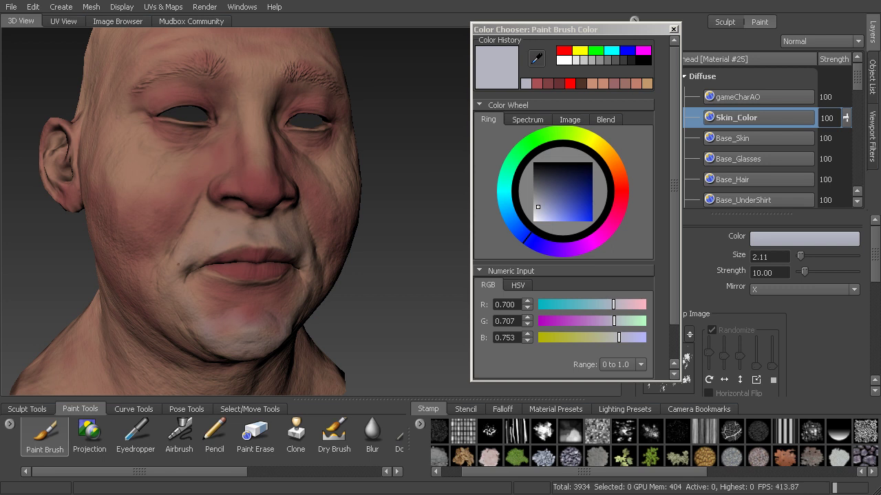
pyautogui.keyDown('alt'); pyautogui.moveTo(196, 251); pyautogui.dragTo(254, 161); pyautogui.keyUp('alt')
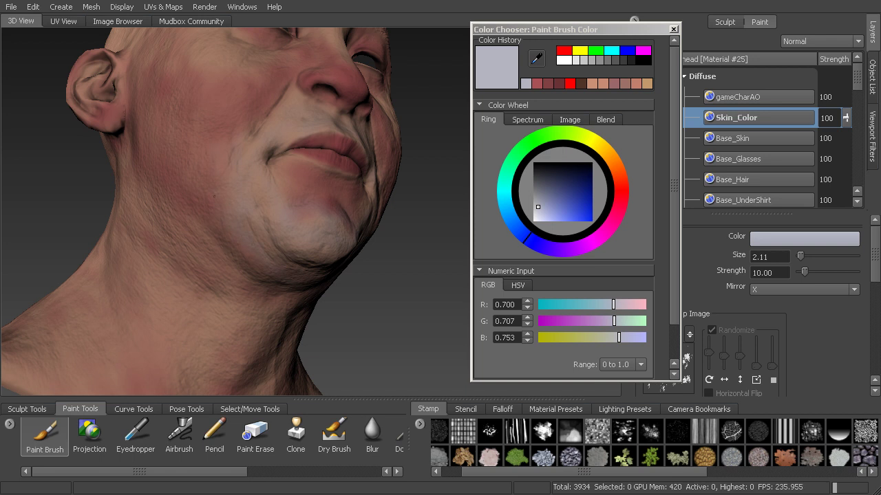
# Step: Brush pale blue-gray along the jawline and over the lower cheeks toward the ears
pyautogui.keyDown('alt'); pyautogui.moveTo(220, 172); pyautogui.dragTo(267, 282); pyautogui.keyUp('alt')
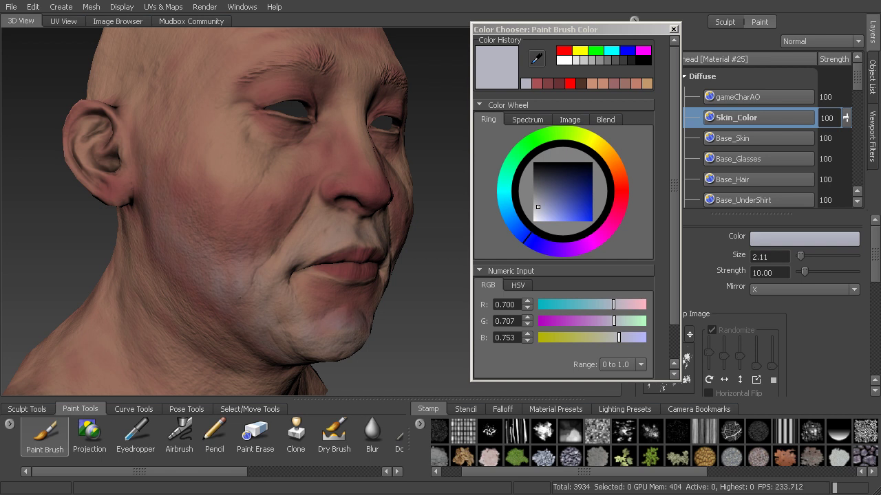
pyautogui.keyDown('alt'); pyautogui.moveTo(266, 282); pyautogui.dragTo(310, 293); pyautogui.keyUp('alt')
pyautogui.keyDown('alt'); pyautogui.moveTo(255, 313); pyautogui.dragTo(275, 256, button='middle'); pyautogui.keyUp('alt')
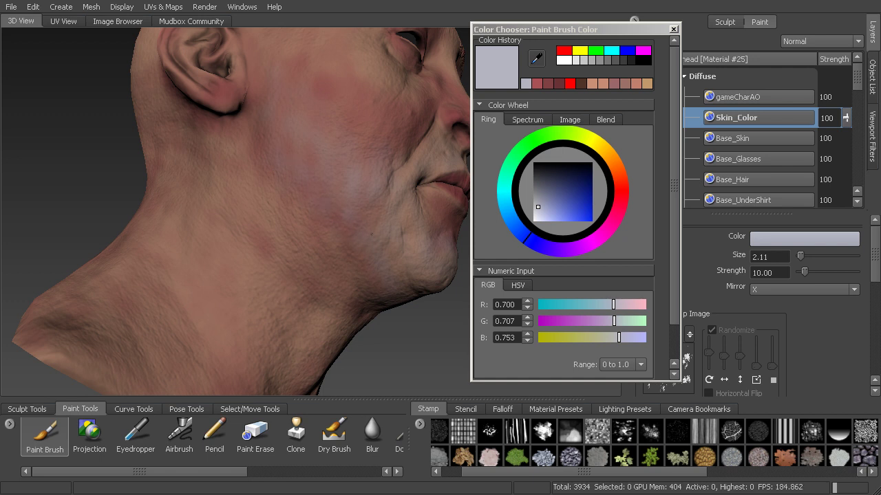
pyautogui.moveTo(406, 263)
pyautogui.keyDown('alt'); pyautogui.mouseDown()
pyautogui.moveTo(255, 212)
pyautogui.moveTo(210, 221)
pyautogui.mouseUp(); pyautogui.keyUp('alt')
pyautogui.keyDown('alt'); pyautogui.moveTo(199, 256); pyautogui.dragTo(202, 256); pyautogui.keyUp('alt')
pyautogui.moveTo(203, 226); pyautogui.dragTo(226, 218)
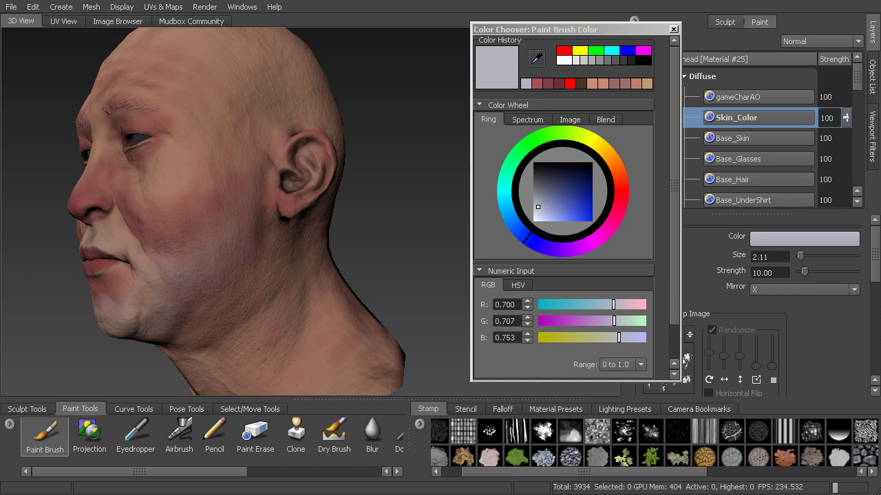
pyautogui.keyDown('alt'); pyautogui.moveTo(217, 258); pyautogui.dragTo(258, 246); pyautogui.keyUp('alt')
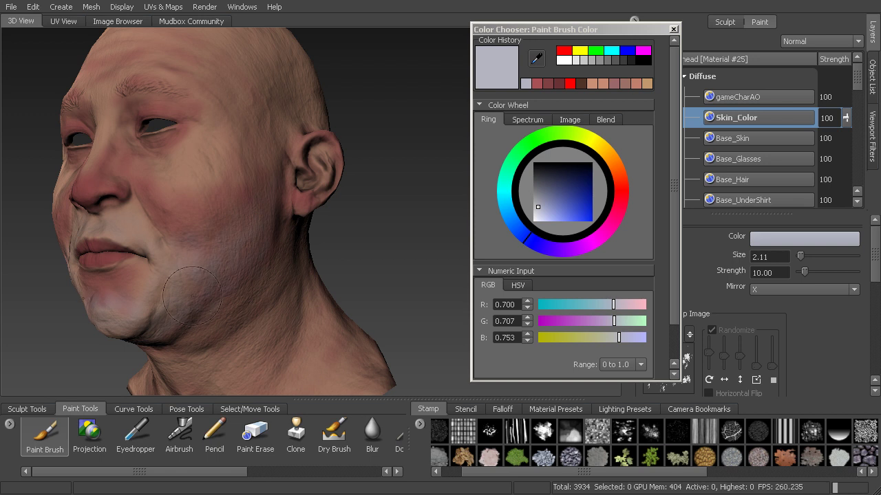
# Step: Brush pale blue-gray into the bags beneath both eyes
pyautogui.keyDown('alt'); pyautogui.moveTo(170, 286); pyautogui.dragTo(275, 261); pyautogui.keyUp('alt')
pyautogui.keyDown('alt'); pyautogui.moveTo(207, 255); pyautogui.dragTo(237, 251, button='right'); pyautogui.keyUp('alt')
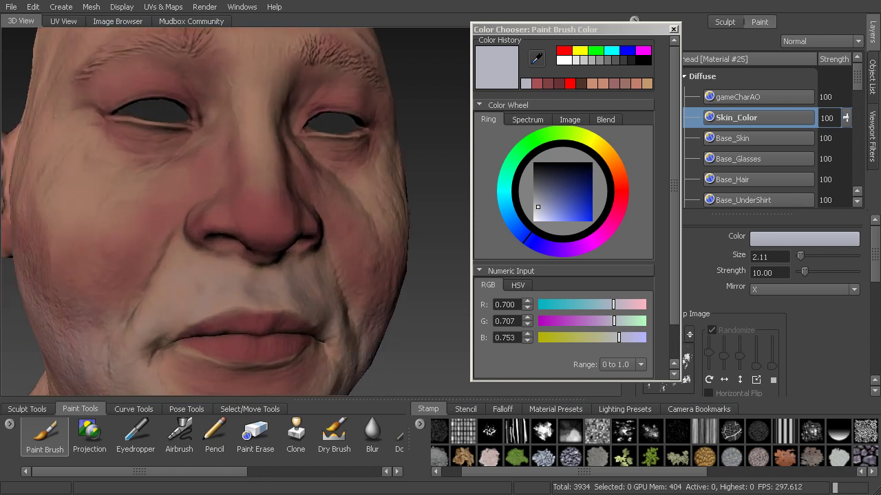
pyautogui.keyDown('alt'); pyautogui.moveTo(131, 213); pyautogui.dragTo(183, 245); pyautogui.keyUp('alt')
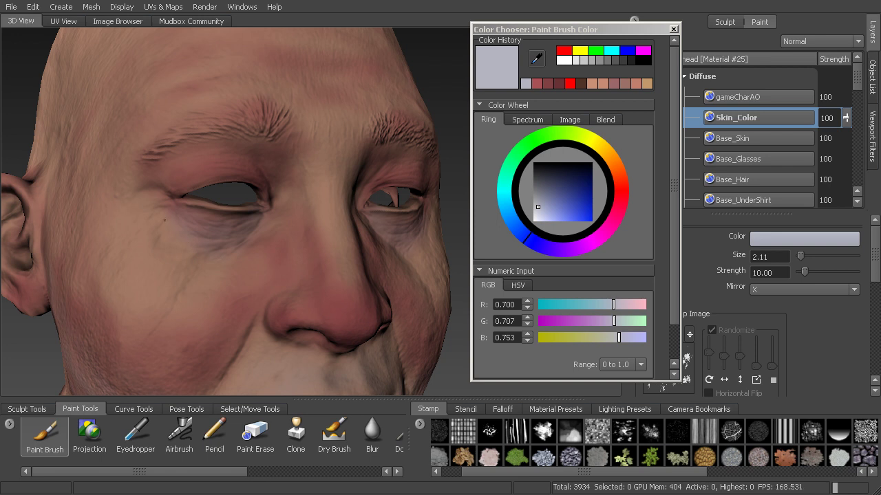
pyautogui.keyDown('alt'); pyautogui.moveTo(241, 275); pyautogui.dragTo(166, 254, button='right'); pyautogui.keyUp('alt')
pyautogui.keyDown('alt'); pyautogui.moveTo(275, 230); pyautogui.dragTo(245, 223); pyautogui.keyUp('alt')
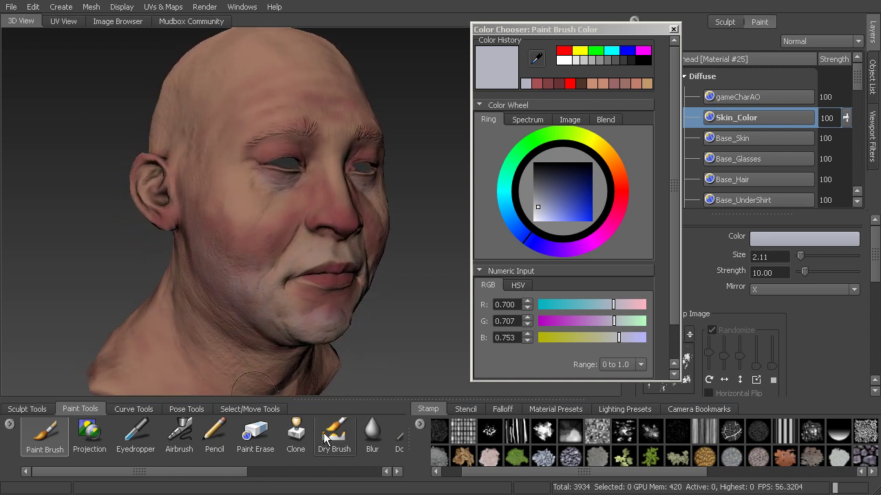
# Step: Switch to the Blur paint tool and set its blur strength to 30
pyautogui.moveTo(218, 475); pyautogui.dragTo(245, 478)
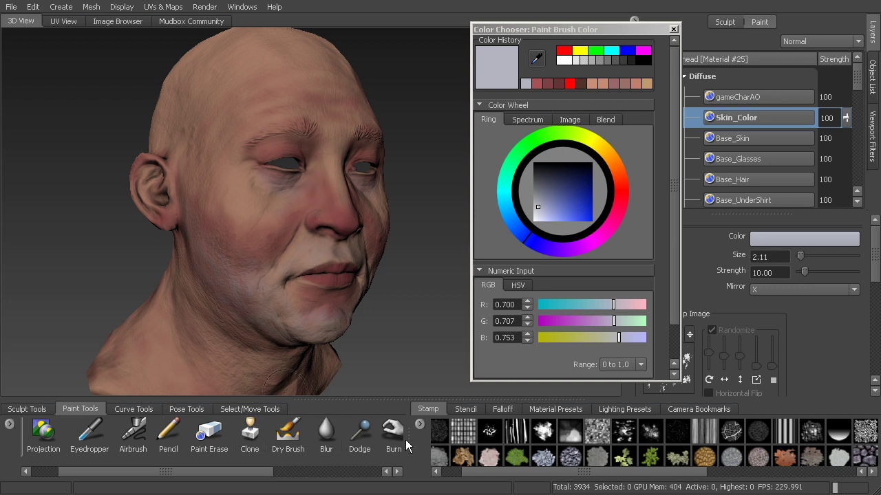
pyautogui.click(336, 433)
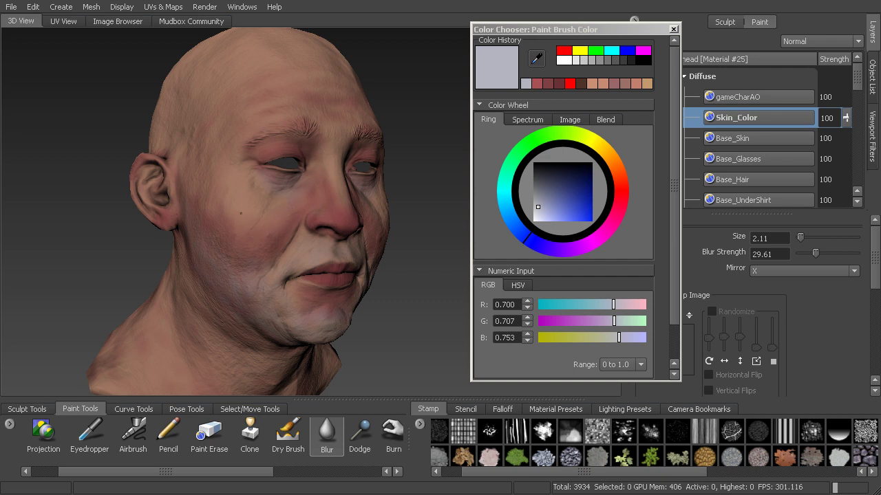
pyautogui.doubleClick(774, 254)
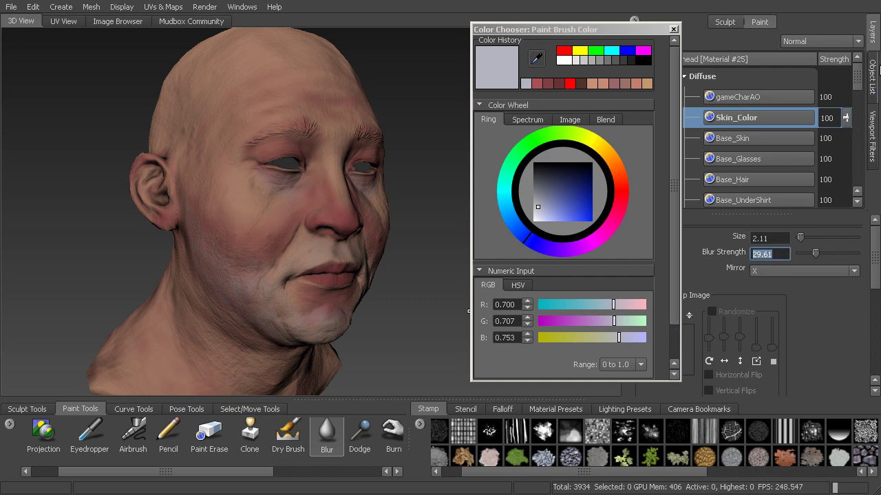
pyautogui.write('30')
pyautogui.press('Return')
# Step: Blur the painted red and blue-gray tones together on the cheeks, mouth, chin and jaw
pyautogui.click(216, 197)
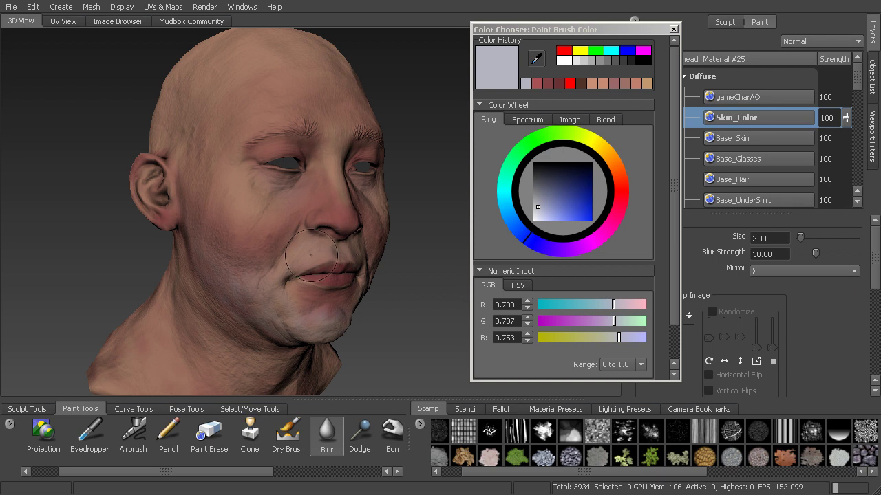
pyautogui.keyDown('alt'); pyautogui.moveTo(298, 266); pyautogui.dragTo(286, 216); pyautogui.keyUp('alt')
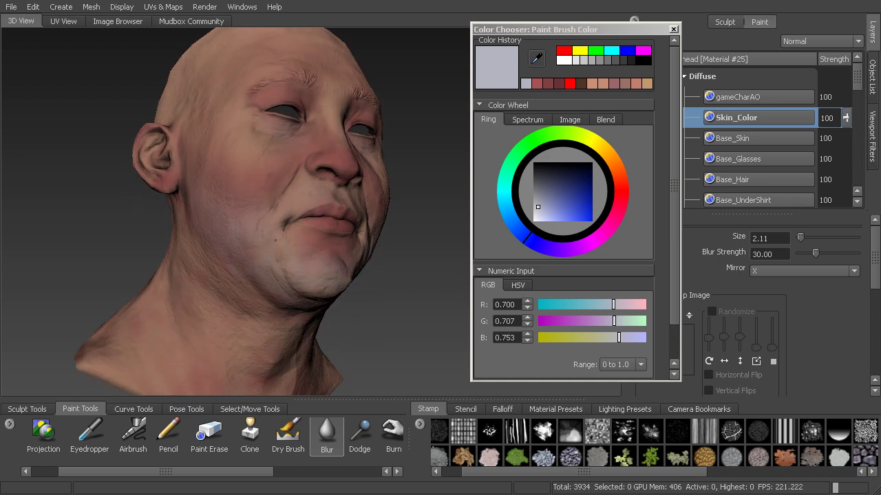
pyautogui.keyDown('alt'); pyautogui.moveTo(252, 235); pyautogui.dragTo(320, 234); pyautogui.keyUp('alt')
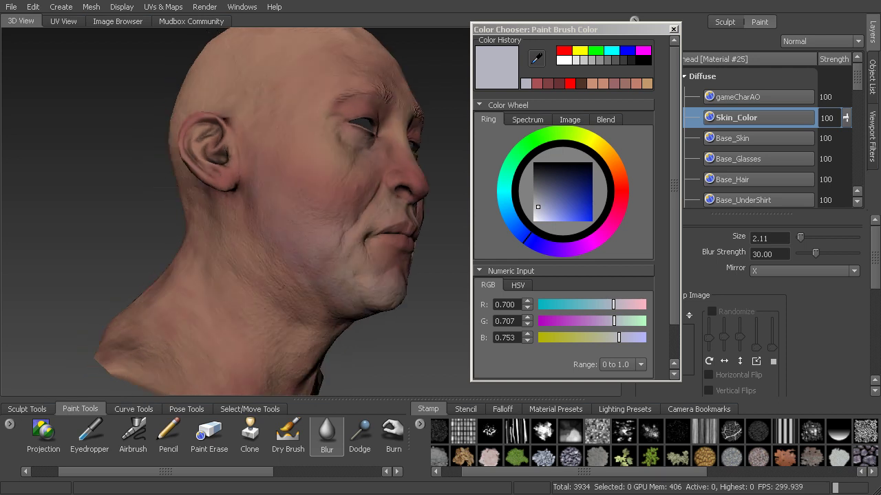
pyautogui.keyDown('alt'); pyautogui.moveTo(349, 278); pyautogui.dragTo(280, 256); pyautogui.keyUp('alt')
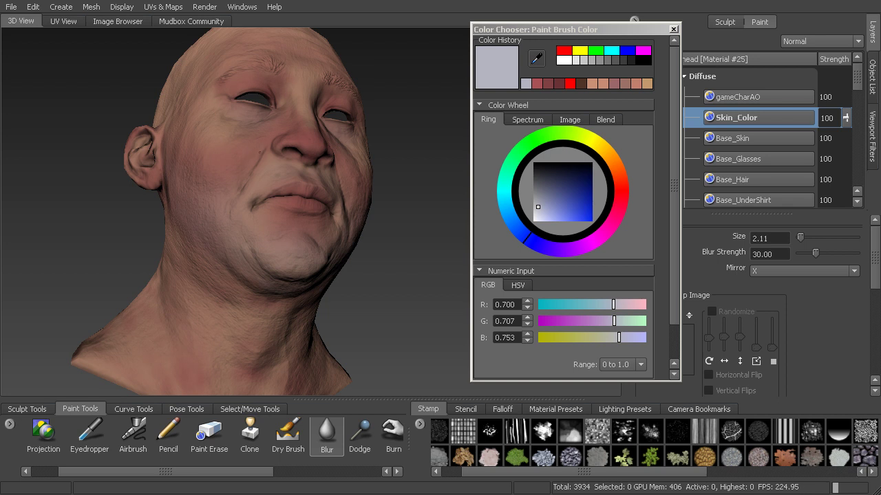
pyautogui.keyDown('alt'); pyautogui.moveTo(229, 177); pyautogui.dragTo(284, 186); pyautogui.keyUp('alt')
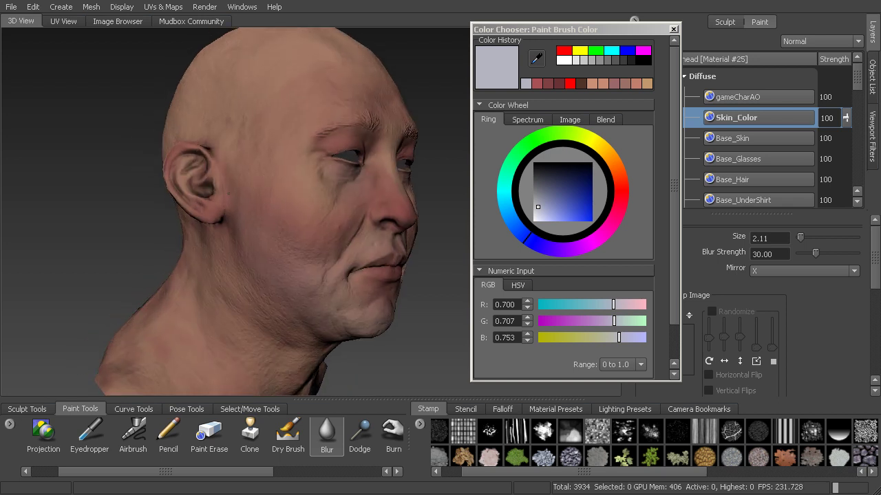
pyautogui.moveTo(294, 293)
pyautogui.keyDown('alt'); pyautogui.mouseDown()
pyautogui.moveTo(256, 266)
pyautogui.moveTo(224, 303)
pyautogui.moveTo(269, 289)
pyautogui.mouseUp(); pyautogui.keyUp('alt')
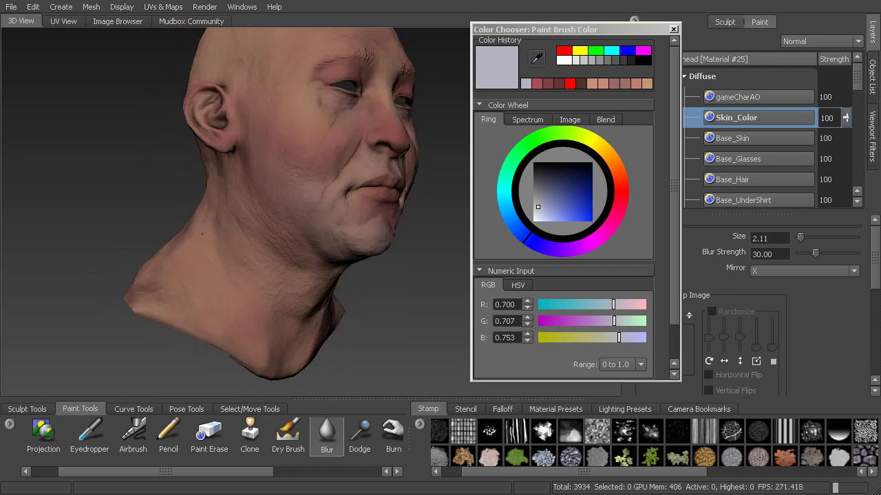
# Step: Blur the paint over the neck and the back of the head, checking the blending on the whole head
pyautogui.keyDown('alt'); pyautogui.moveTo(219, 216); pyautogui.dragTo(390, 128); pyautogui.keyUp('alt')
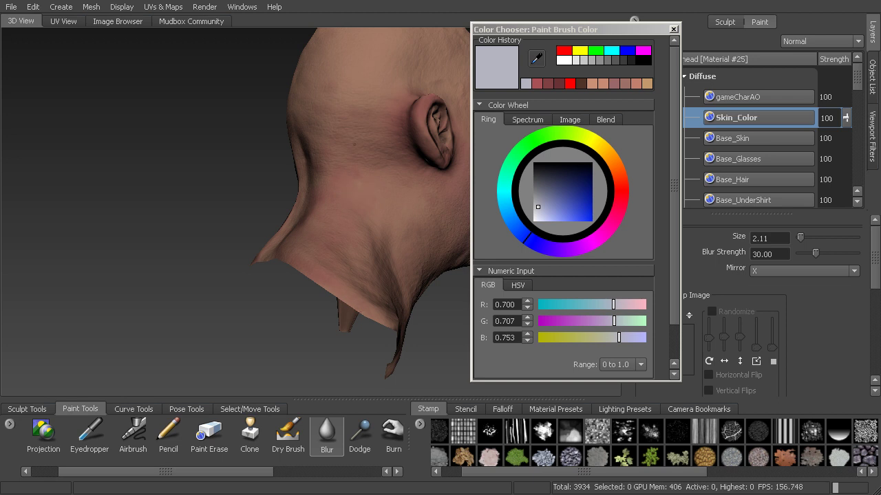
pyautogui.keyDown('alt'); pyautogui.moveTo(360, 205); pyautogui.dragTo(401, 212); pyautogui.keyUp('alt')
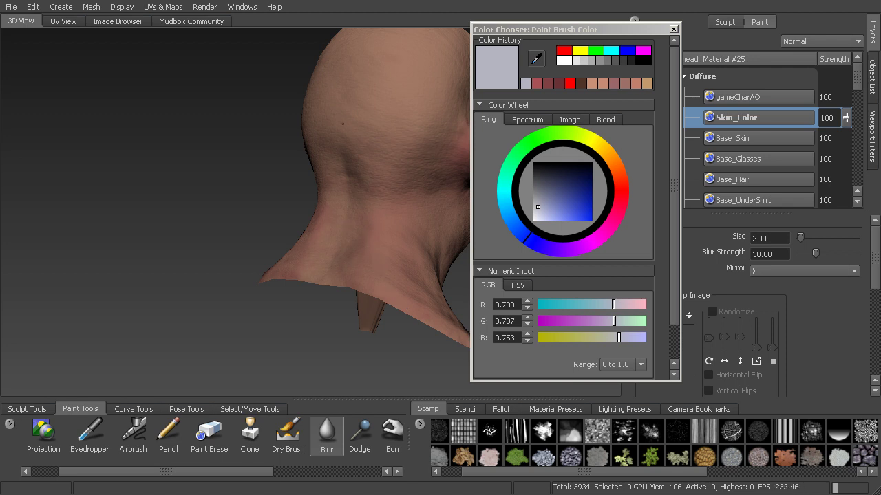
pyautogui.keyDown('alt'); pyautogui.moveTo(393, 247); pyautogui.dragTo(287, 221); pyautogui.keyUp('alt')
pyautogui.moveTo(353, 233)
pyautogui.keyDown('alt'); pyautogui.mouseDown()
pyautogui.moveTo(297, 235)
pyautogui.moveTo(269, 285)
pyautogui.moveTo(290, 249)
pyautogui.mouseUp(); pyautogui.keyUp('alt')
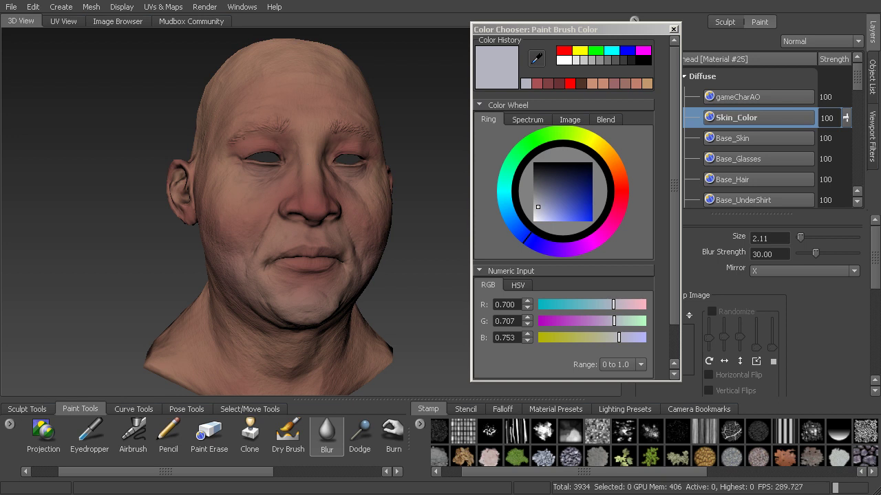
pyautogui.keyDown('alt'); pyautogui.moveTo(395, 201); pyautogui.dragTo(246, 180); pyautogui.keyUp('alt')
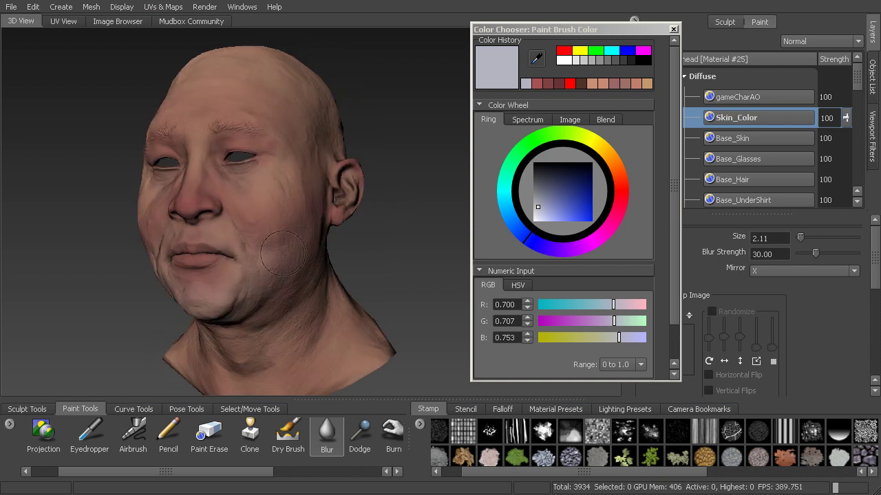
pyautogui.keyDown('alt'); pyautogui.moveTo(294, 234); pyautogui.dragTo(301, 235); pyautogui.keyUp('alt')
pyautogui.keyDown('alt'); pyautogui.moveTo(234, 262); pyautogui.dragTo(263, 152); pyautogui.keyUp('alt')
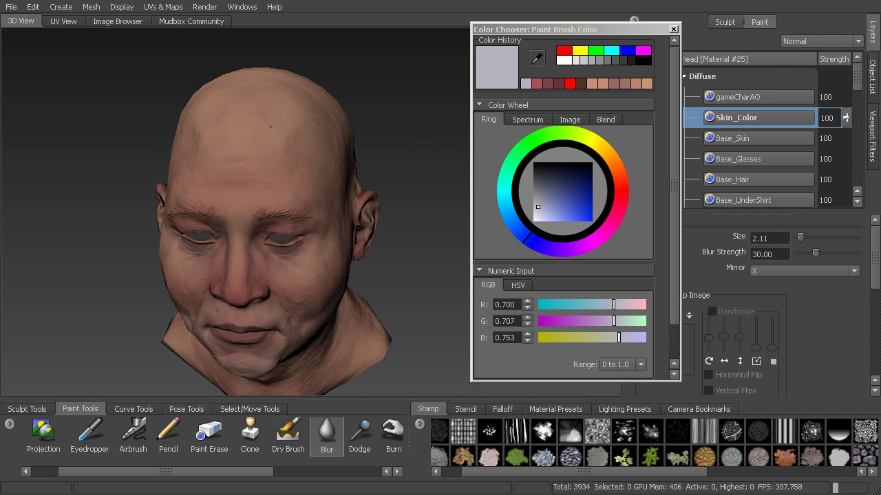
pyautogui.keyDown('alt'); pyautogui.moveTo(247, 194); pyautogui.dragTo(349, 182); pyautogui.keyUp('alt')
pyautogui.moveTo(303, 201)
pyautogui.keyDown('alt'); pyautogui.mouseDown()
pyautogui.moveTo(274, 215)
pyautogui.moveTo(255, 254)
pyautogui.moveTo(268, 237)
pyautogui.moveTo(403, 247)
pyautogui.mouseUp(); pyautogui.keyUp('alt')
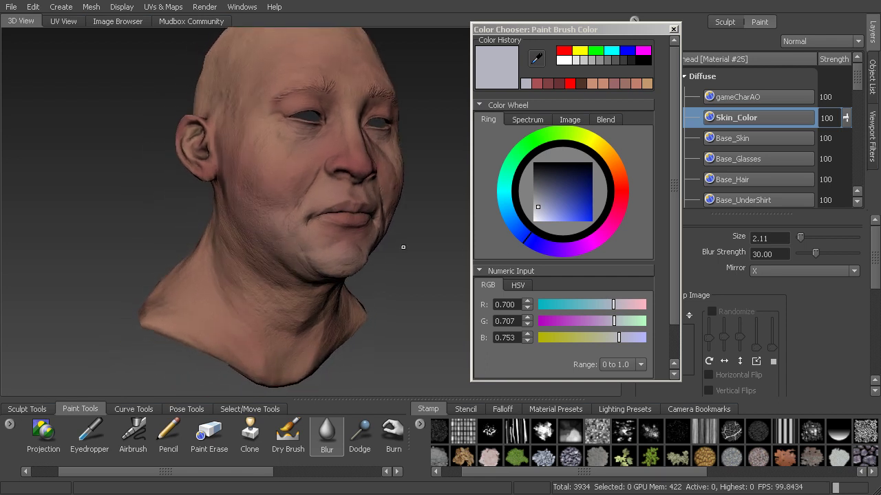
# Step: Switch back to the Paint Brush with the muted red from the color history (RGB 0.494, 0.256, 0.266) and undo a test dab on the cheek
pyautogui.click(551, 83)
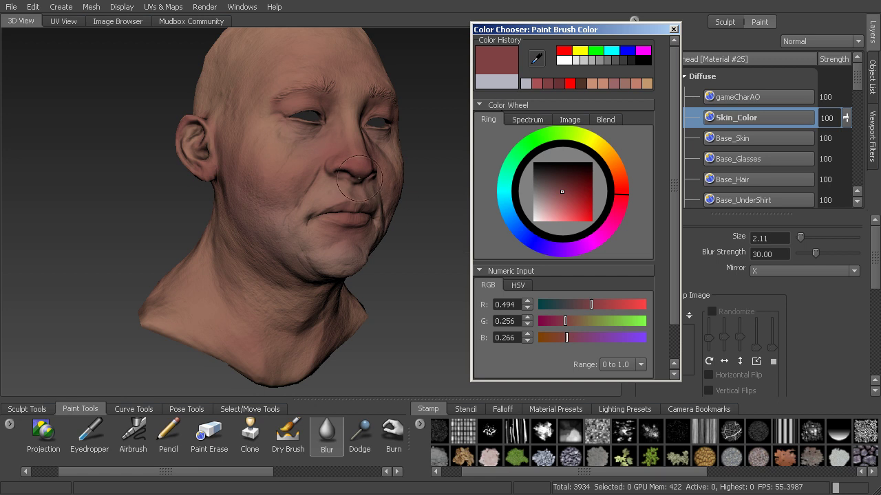
pyautogui.keyDown('alt'); pyautogui.moveTo(338, 176); pyautogui.dragTo(388, 175, button='right'); pyautogui.keyUp('alt')
pyautogui.keyDown('alt'); pyautogui.moveTo(389, 176); pyautogui.dragTo(344, 263, button='middle'); pyautogui.keyUp('alt')
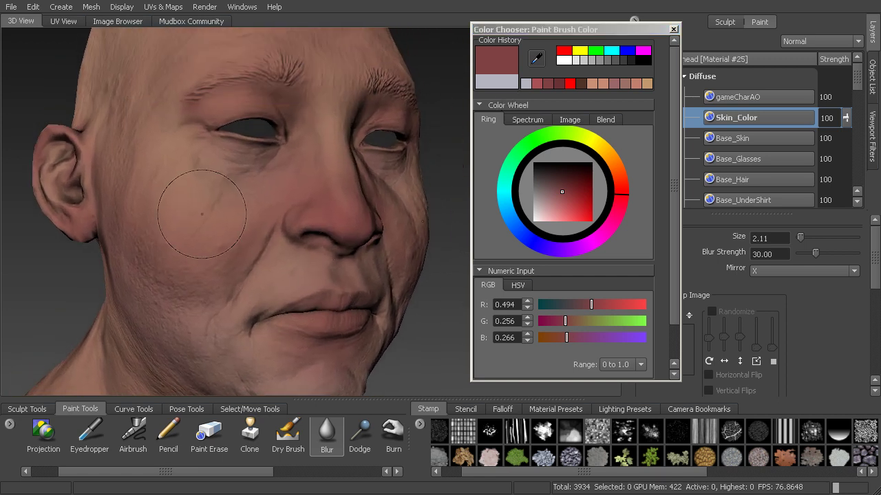
pyautogui.moveTo(87, 475); pyautogui.dragTo(61, 475)
pyautogui.click(44, 433)
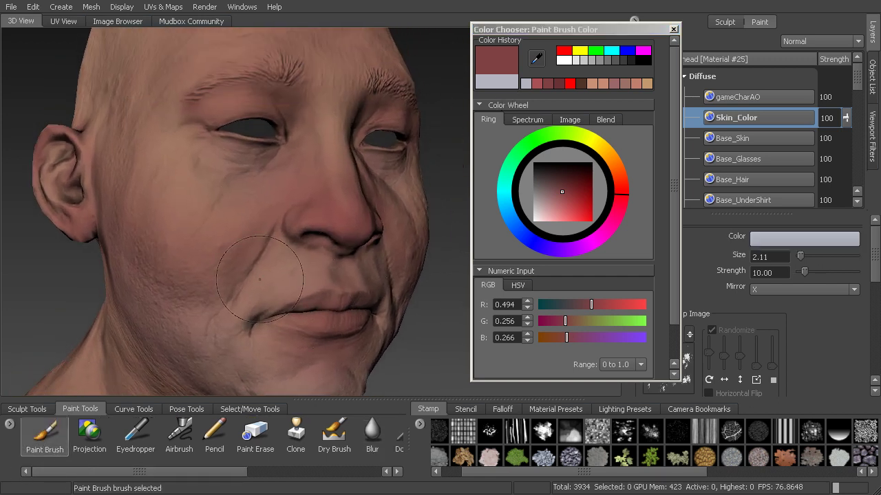
pyautogui.click(546, 84)
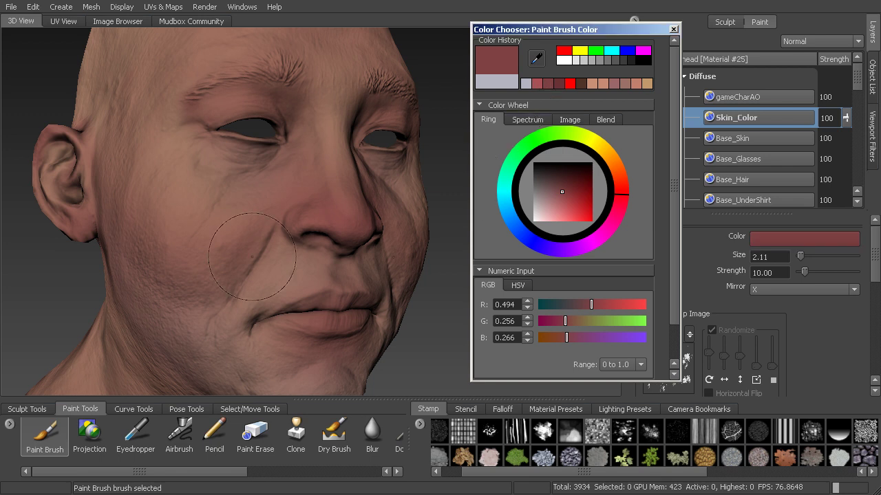
pyautogui.click(248, 209)
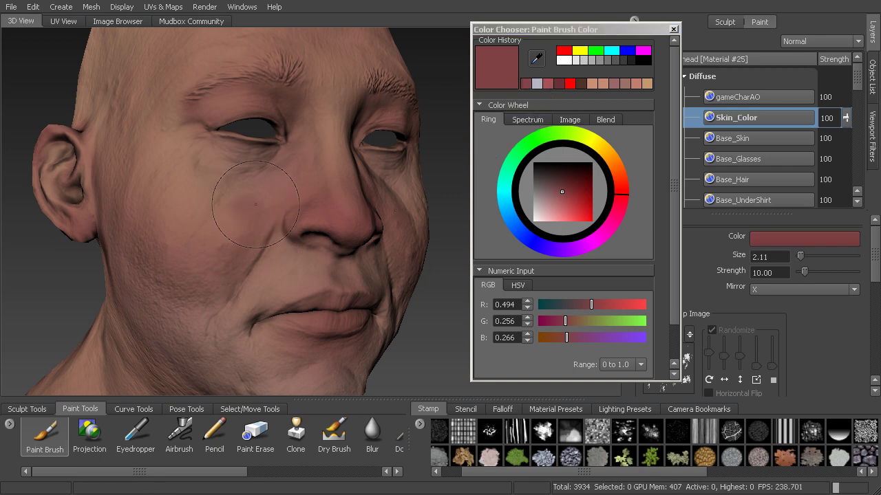
pyautogui.hotkey('ctrl', 'z')
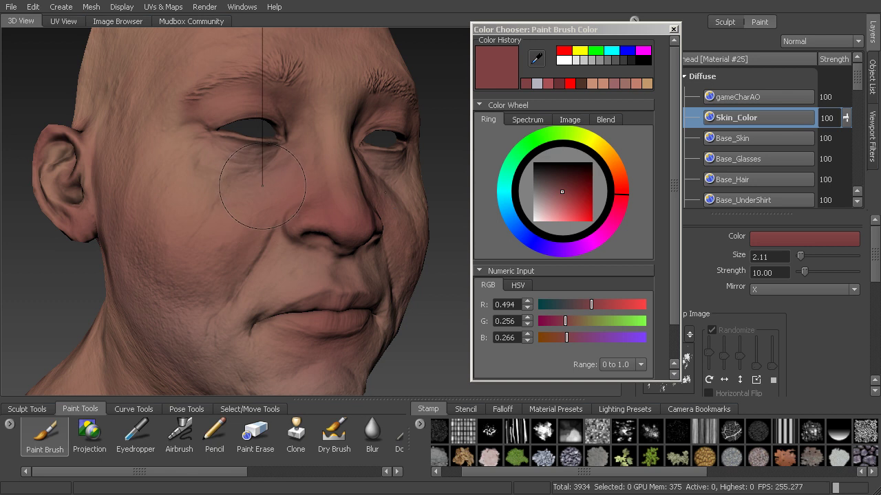
# Step: Reduce the brush size to 0.57 for the eye area and choose the darker red from the color history (RGB 0.412, 0.199, 0.213)
pyautogui.press('b')
pyautogui.moveTo(263, 186); pyautogui.dragTo(232, 185)
pyautogui.keyDown('alt'); pyautogui.moveTo(281, 158); pyautogui.dragTo(269, 215); pyautogui.keyUp('alt')
pyautogui.keyDown('alt'); pyautogui.moveTo(268, 215); pyautogui.dragTo(281, 218, button='right'); pyautogui.keyUp('alt')
pyautogui.keyDown('alt'); pyautogui.moveTo(280, 219); pyautogui.dragTo(293, 238); pyautogui.keyUp('alt')
pyautogui.moveTo(164, 230)
pyautogui.mouseDown()
pyautogui.moveTo(143, 257)
pyautogui.moveTo(170, 242)
pyautogui.mouseUp()
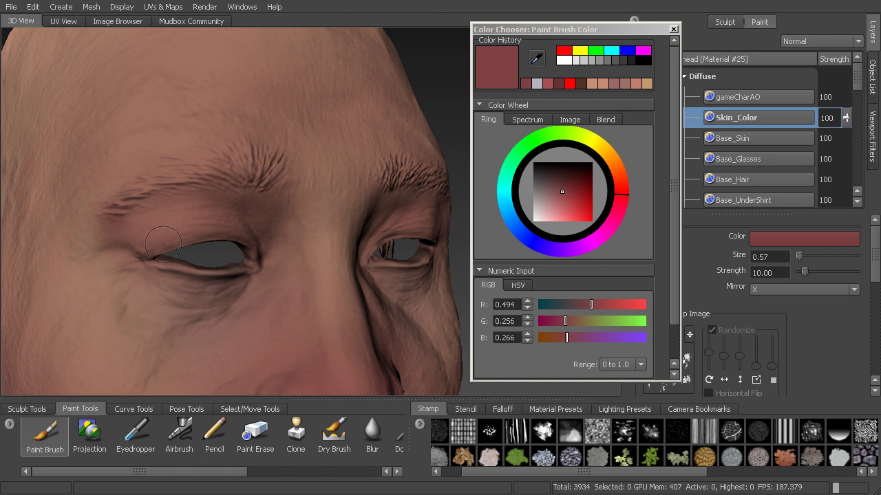
pyautogui.click(547, 84)
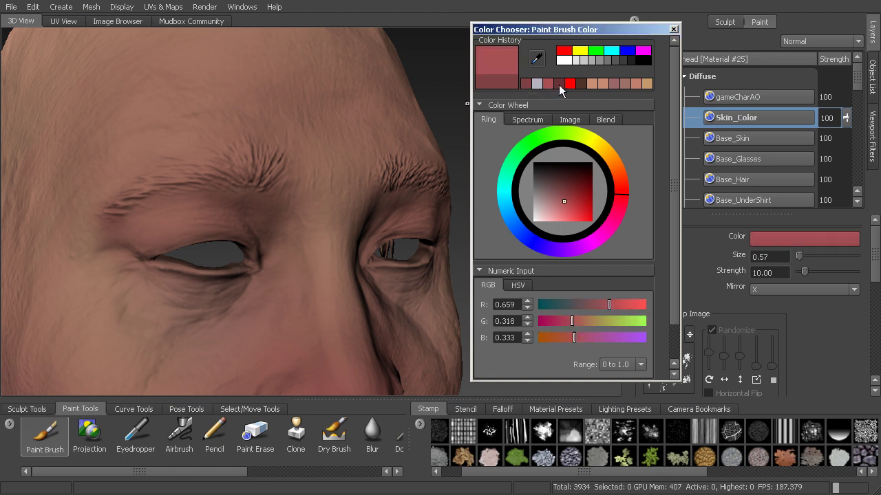
pyautogui.click(558, 84)
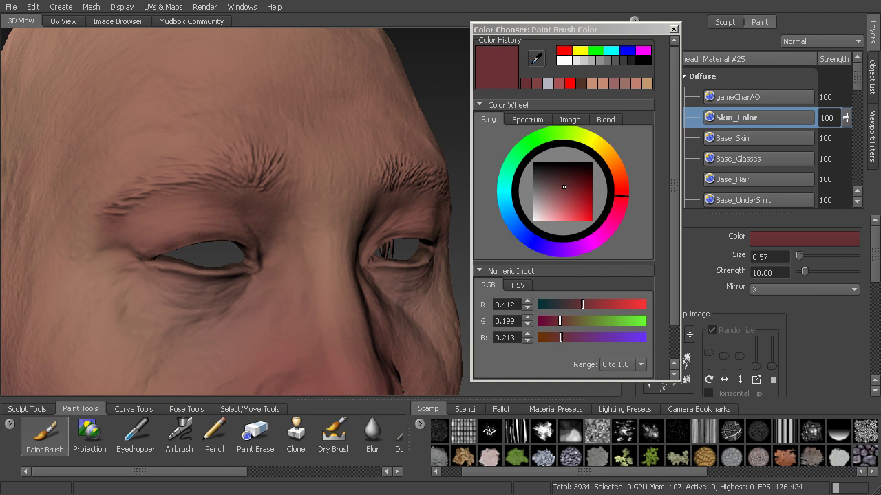
# Step: Paint the darker red along the eyelids and the creases around the eyes, checking the head from several sides
pyautogui.keyDown('alt'); pyautogui.moveTo(199, 235); pyautogui.dragTo(126, 214); pyautogui.keyUp('alt')
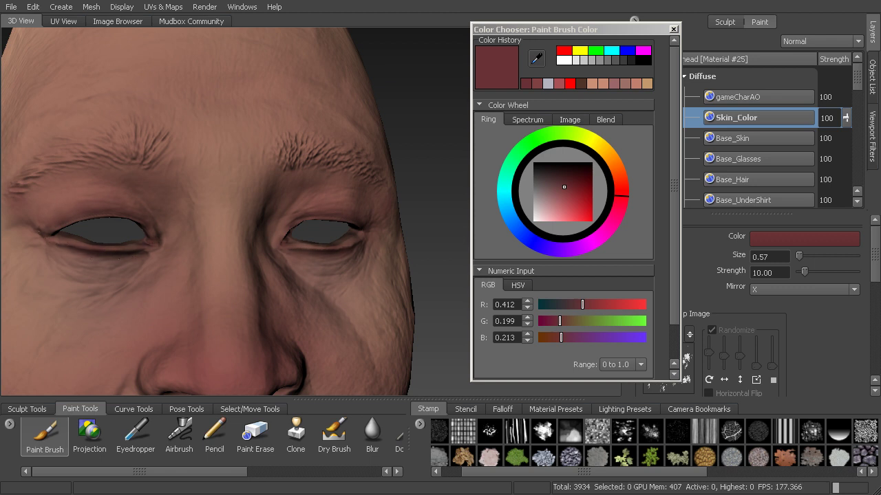
pyautogui.keyDown('alt'); pyautogui.moveTo(145, 269); pyautogui.dragTo(89, 269, button='right'); pyautogui.keyUp('alt')
pyautogui.keyDown('alt'); pyautogui.moveTo(89, 269); pyautogui.dragTo(188, 245); pyautogui.keyUp('alt')
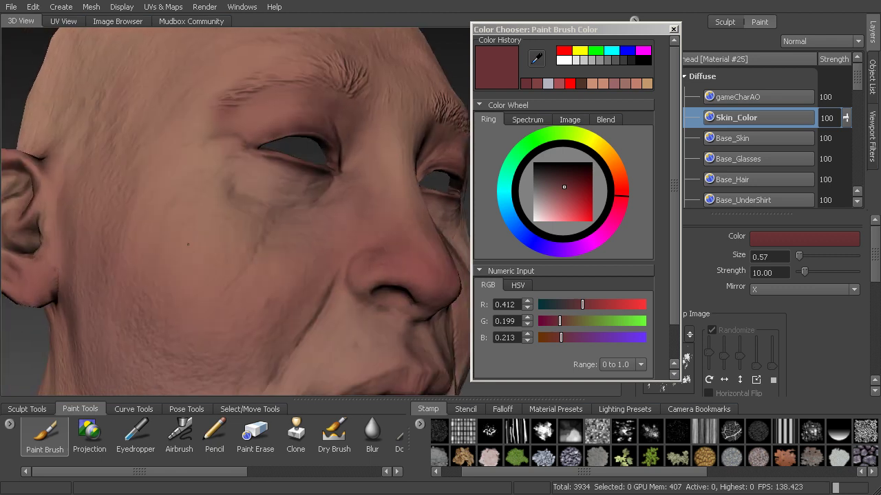
pyautogui.keyDown('alt'); pyautogui.moveTo(188, 244); pyautogui.dragTo(97, 237, button='right'); pyautogui.keyUp('alt')
pyautogui.keyDown('alt'); pyautogui.moveTo(252, 193); pyautogui.dragTo(215, 247); pyautogui.keyUp('alt')
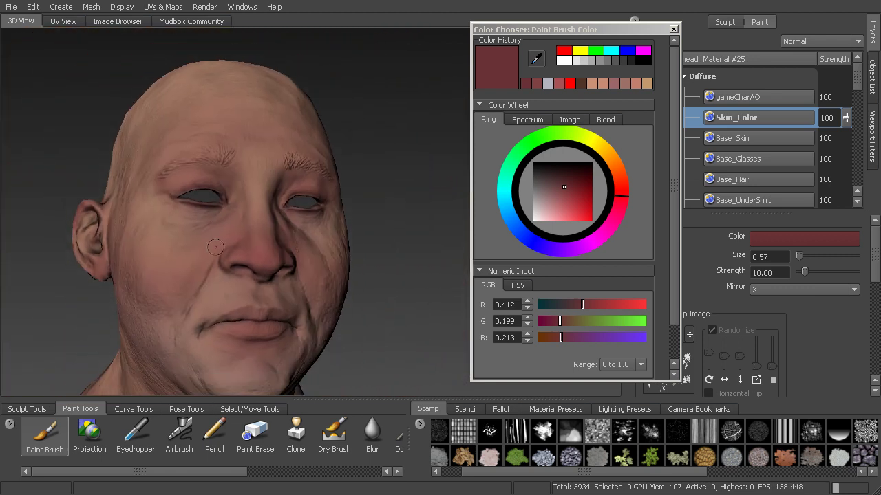
pyautogui.keyDown('alt'); pyautogui.moveTo(215, 247); pyautogui.dragTo(240, 279, button='right'); pyautogui.keyUp('alt')
pyautogui.keyDown('alt'); pyautogui.moveTo(219, 295); pyautogui.dragTo(296, 303); pyautogui.keyUp('alt')
pyautogui.keyDown('alt'); pyautogui.moveTo(145, 262); pyautogui.dragTo(291, 219, button='middle'); pyautogui.keyUp('alt')
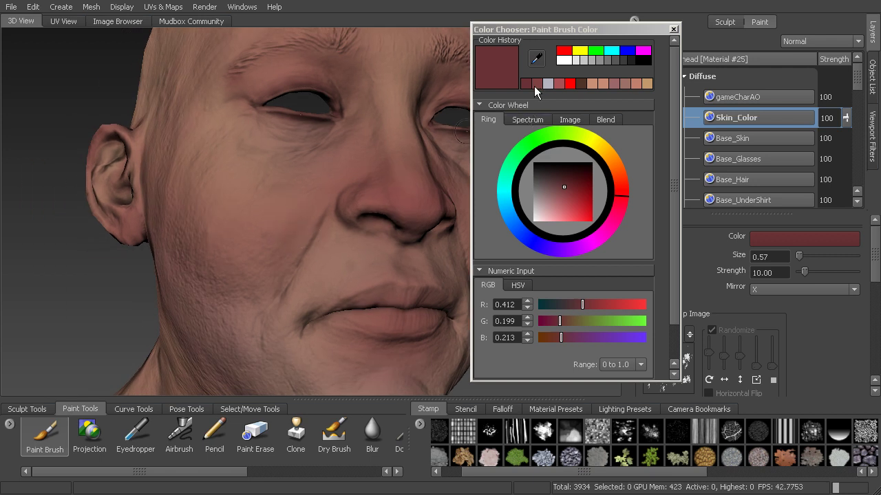
# Step: Choose the lighter red from the color history (RGB 0.659, 0.318, 0.333) and paint the smile folds and the area beside the nose
pyautogui.click(554, 83)
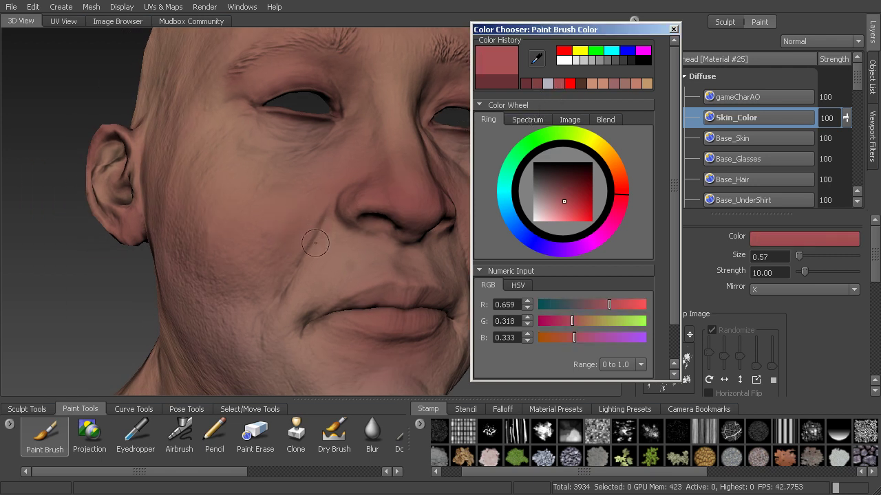
pyautogui.moveTo(316, 227)
pyautogui.keyDown('alt'); pyautogui.mouseDown()
pyautogui.moveTo(293, 220)
pyautogui.moveTo(294, 204)
pyautogui.mouseUp(); pyautogui.keyUp('alt')
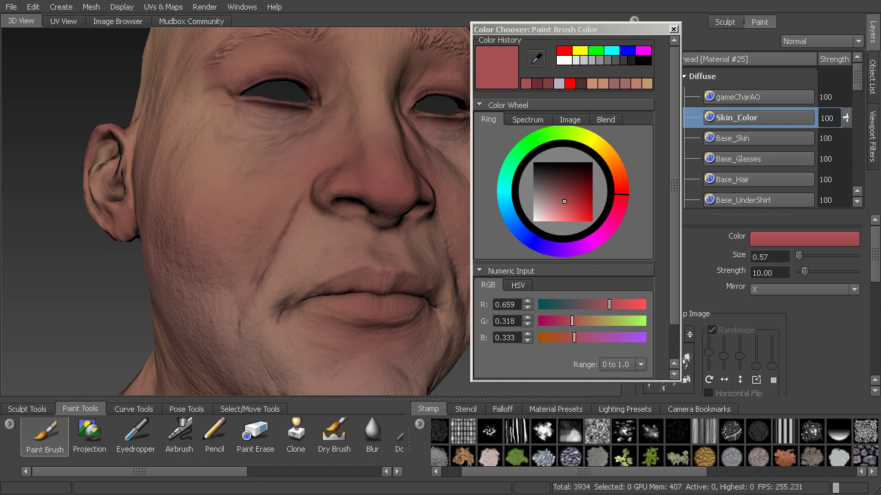
pyautogui.moveTo(292, 206)
pyautogui.keyDown('alt'); pyautogui.mouseDown()
pyautogui.moveTo(289, 235)
pyautogui.moveTo(281, 187)
pyautogui.moveTo(272, 205)
pyautogui.moveTo(213, 197)
pyautogui.moveTo(254, 204)
pyautogui.moveTo(264, 216)
pyautogui.moveTo(273, 203)
pyautogui.mouseUp(); pyautogui.keyUp('alt')
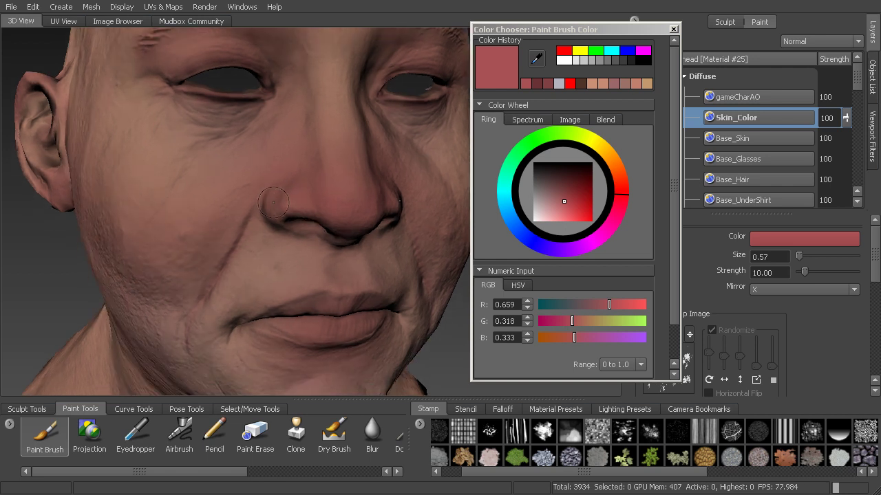
# Step: Turn off brush mirroring and paint uneven red accents along the cheek crease and around the eyes
pyautogui.click(772, 290)
pyautogui.click(764, 300)
pyautogui.keyDown('alt'); pyautogui.moveTo(265, 192); pyautogui.dragTo(370, 198); pyautogui.keyUp('alt')
pyautogui.keyDown('alt'); pyautogui.moveTo(363, 135); pyautogui.dragTo(338, 149); pyautogui.keyUp('alt')
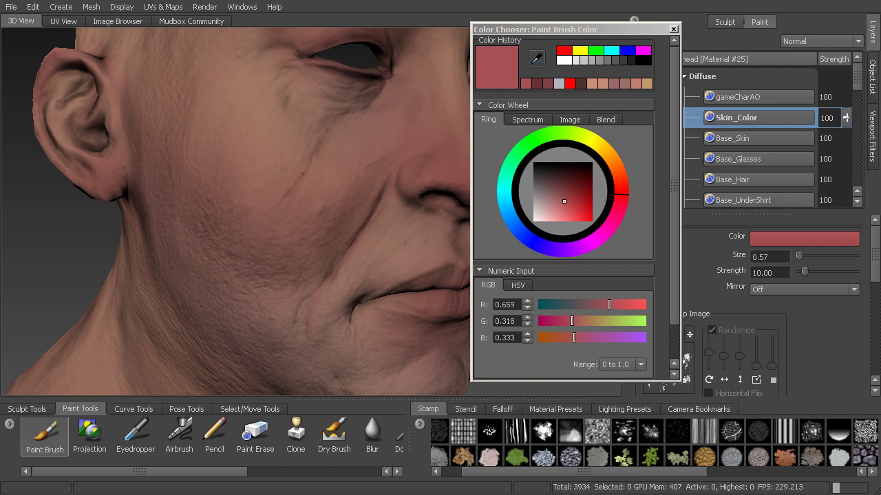
pyautogui.keyDown('alt'); pyautogui.moveTo(328, 134); pyautogui.dragTo(193, 169); pyautogui.keyUp('alt')
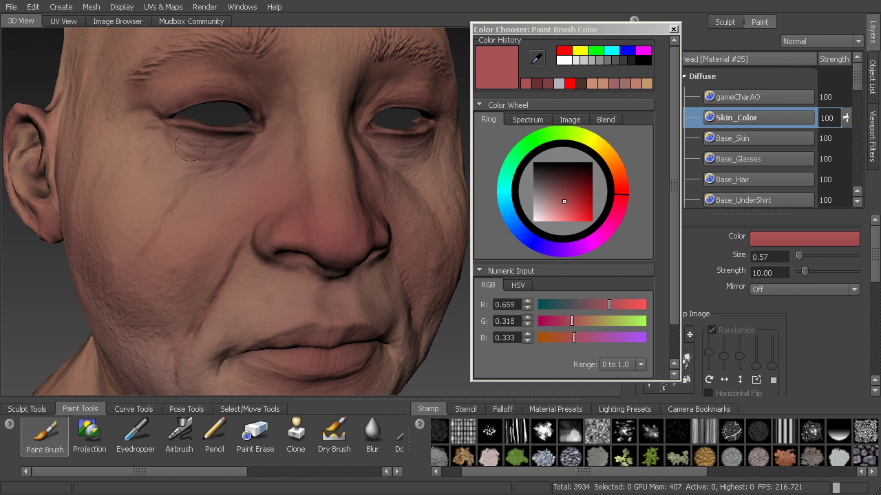
pyautogui.keyDown('alt'); pyautogui.moveTo(193, 138); pyautogui.dragTo(213, 113); pyautogui.keyUp('alt')
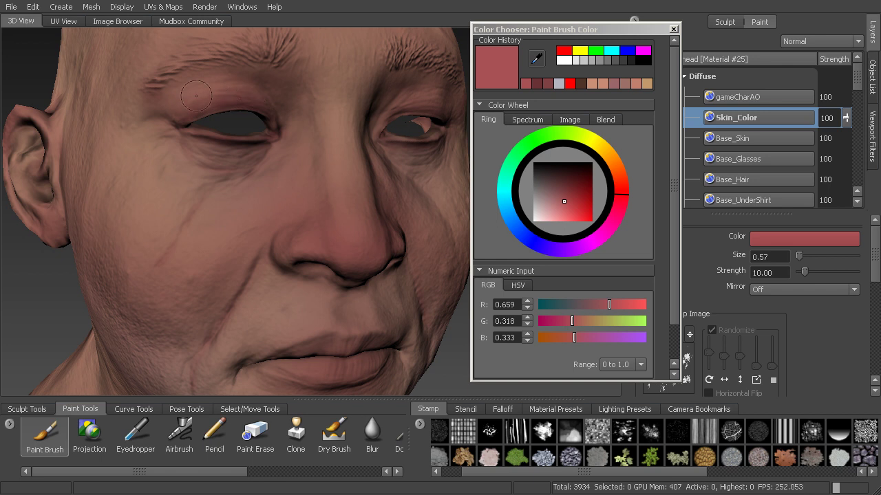
pyautogui.keyDown('alt'); pyautogui.moveTo(198, 102); pyautogui.dragTo(236, 124); pyautogui.keyUp('alt')
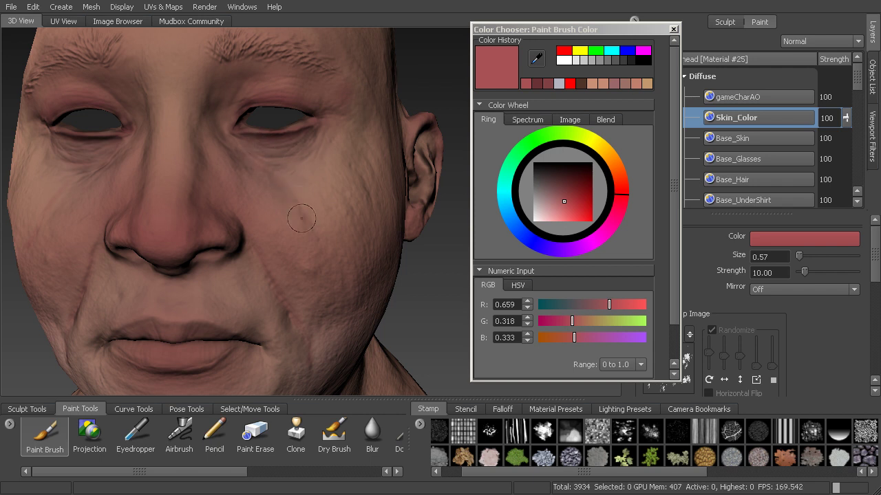
# Step: Paint red accents on the other cheek beside the smile fold and soften them with the Blur tool
pyautogui.keyDown('alt'); pyautogui.moveTo(264, 173); pyautogui.dragTo(236, 188); pyautogui.keyUp('alt')
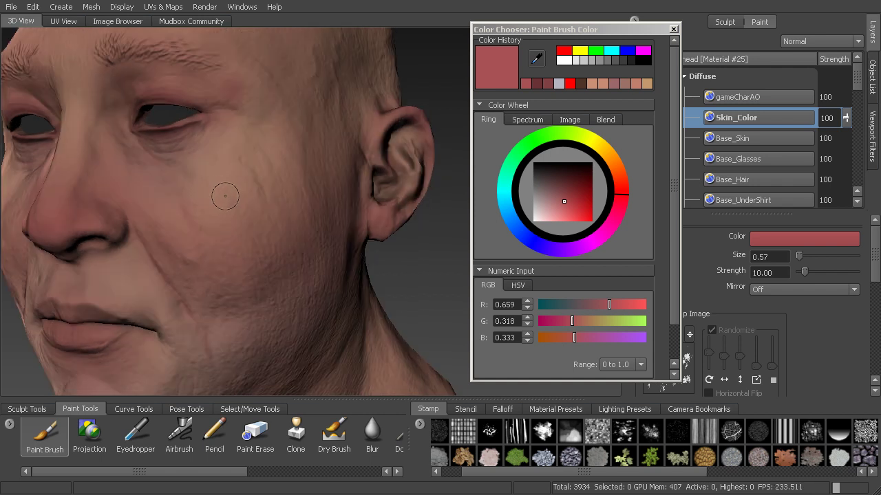
pyautogui.keyDown('alt'); pyautogui.moveTo(218, 220); pyautogui.dragTo(227, 207); pyautogui.keyUp('alt')
pyautogui.keyDown('alt'); pyautogui.moveTo(233, 239); pyautogui.dragTo(252, 234); pyautogui.keyUp('alt')
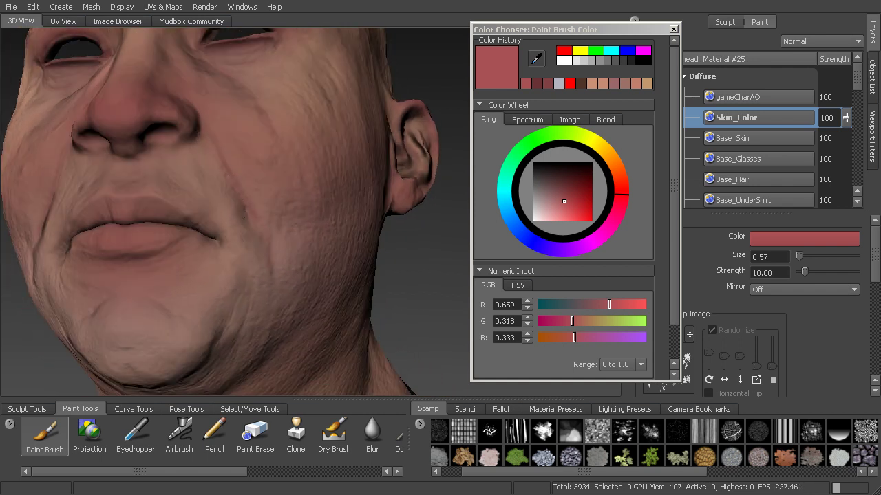
pyautogui.click(372, 432)
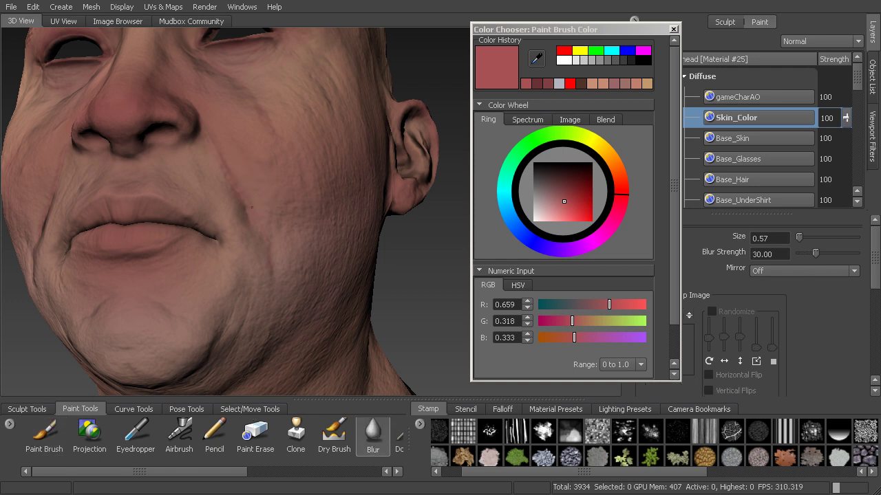
pyautogui.keyDown('alt'); pyautogui.moveTo(255, 180); pyautogui.dragTo(321, 254); pyautogui.keyUp('alt')
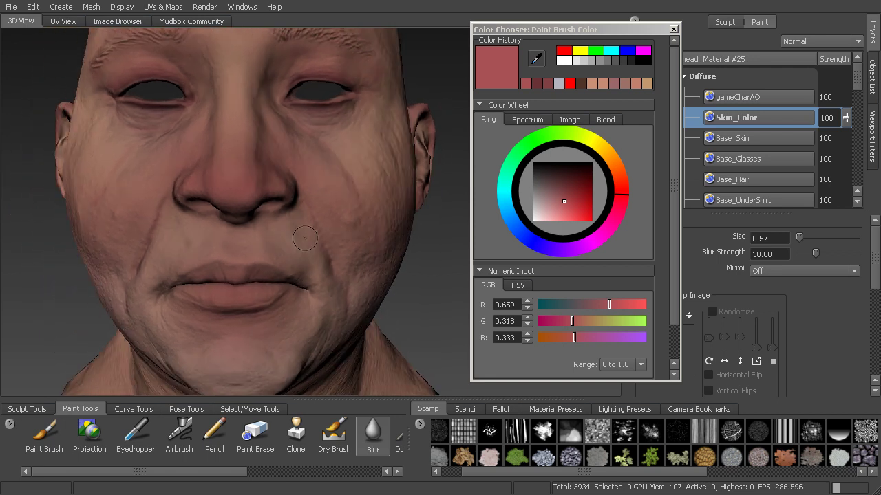
# Step: Switch back to the Paint Brush and add red accents to the chin, jaw and neck folds
pyautogui.click(44, 432)
pyautogui.moveTo(199, 389)
pyautogui.keyDown('alt'); pyautogui.mouseDown()
pyautogui.moveTo(273, 271)
pyautogui.moveTo(252, 208)
pyautogui.moveTo(251, 219)
pyautogui.mouseUp(); pyautogui.keyUp('alt')
pyautogui.keyDown('alt'); pyautogui.moveTo(251, 219); pyautogui.dragTo(180, 288, button='right'); pyautogui.keyUp('alt')
pyautogui.keyDown('alt'); pyautogui.moveTo(180, 288); pyautogui.dragTo(276, 177, button='middle'); pyautogui.keyUp('alt')
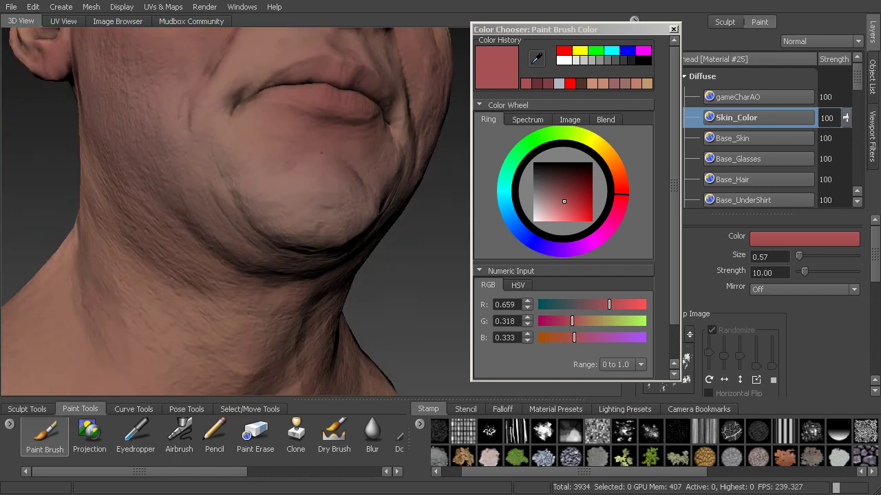
pyautogui.keyDown('alt'); pyautogui.moveTo(277, 172); pyautogui.dragTo(283, 121, button='middle'); pyautogui.keyUp('alt')
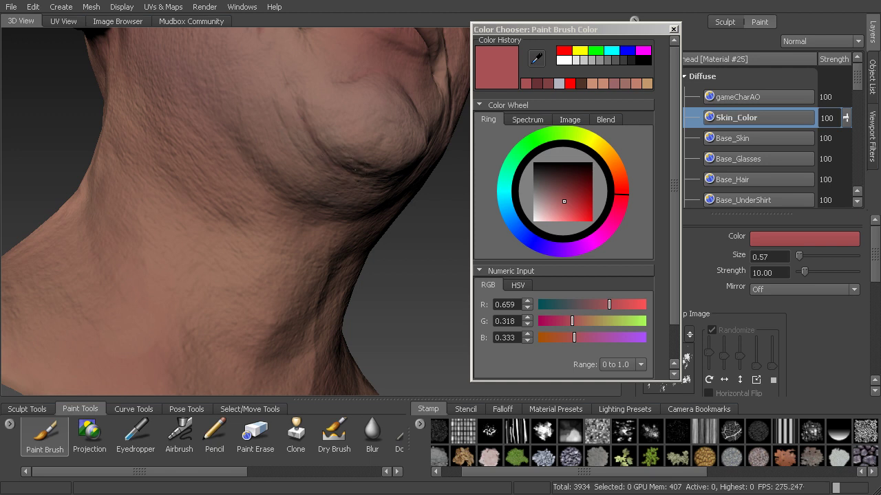
# Step: Paint subtle red variation under the chin and along both sides of the jaw
pyautogui.keyDown('alt'); pyautogui.moveTo(310, 179); pyautogui.dragTo(200, 155); pyautogui.keyUp('alt')
pyautogui.keyDown('alt'); pyautogui.moveTo(220, 131); pyautogui.dragTo(259, 210, button='middle'); pyautogui.keyUp('alt')
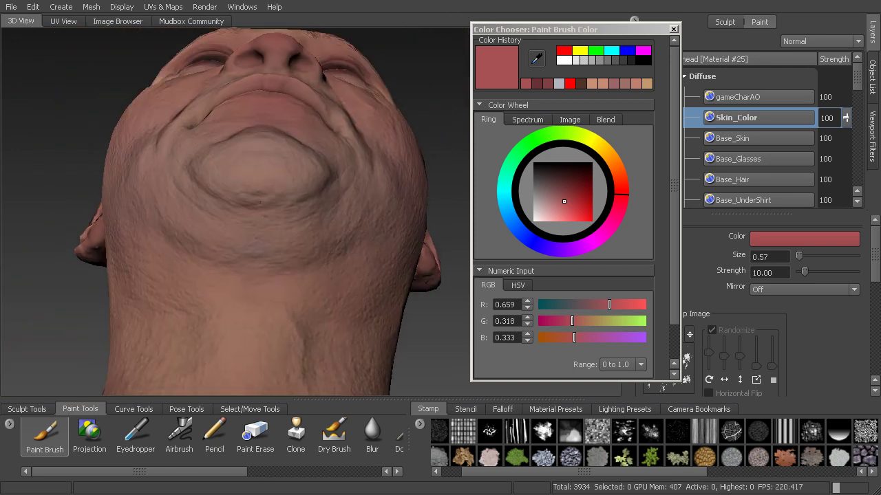
pyautogui.keyDown('alt'); pyautogui.moveTo(237, 141); pyautogui.dragTo(272, 215); pyautogui.keyUp('alt')
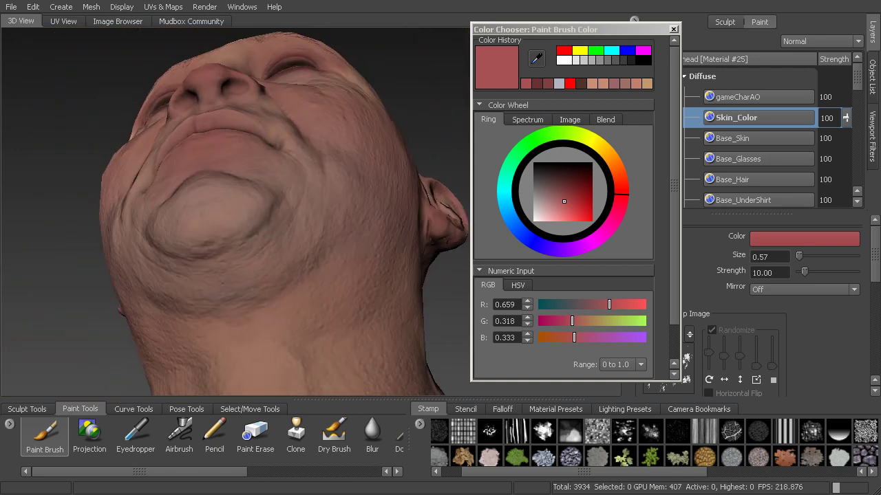
pyautogui.keyDown('alt'); pyautogui.moveTo(238, 249); pyautogui.dragTo(235, 249); pyautogui.keyUp('alt')
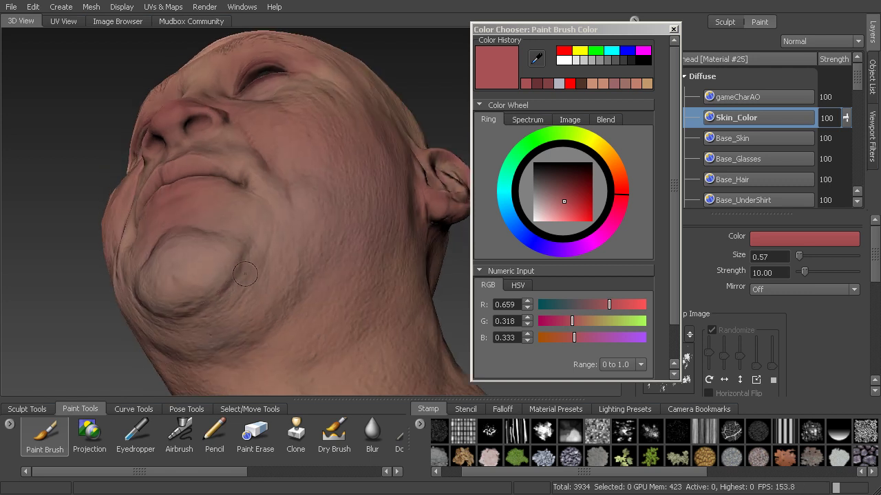
pyautogui.keyDown('alt'); pyautogui.moveTo(252, 281); pyautogui.dragTo(250, 261); pyautogui.keyUp('alt')
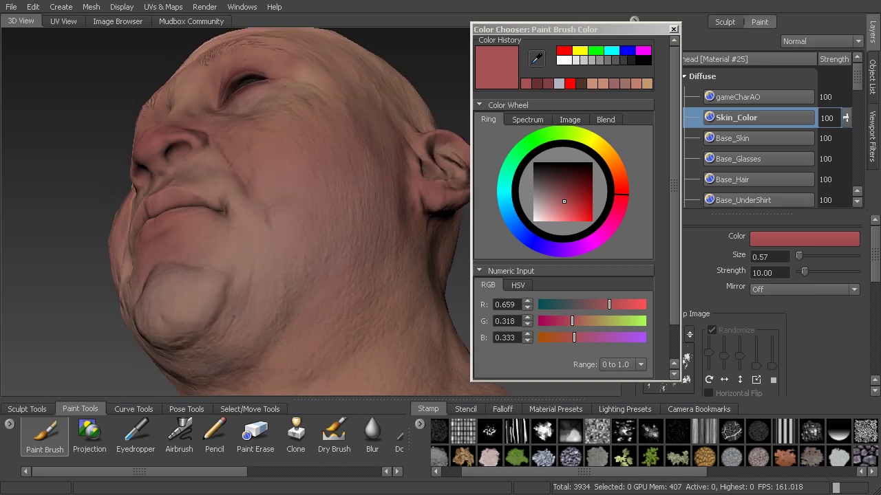
pyautogui.keyDown('alt'); pyautogui.moveTo(388, 234); pyautogui.dragTo(318, 250); pyautogui.keyUp('alt')
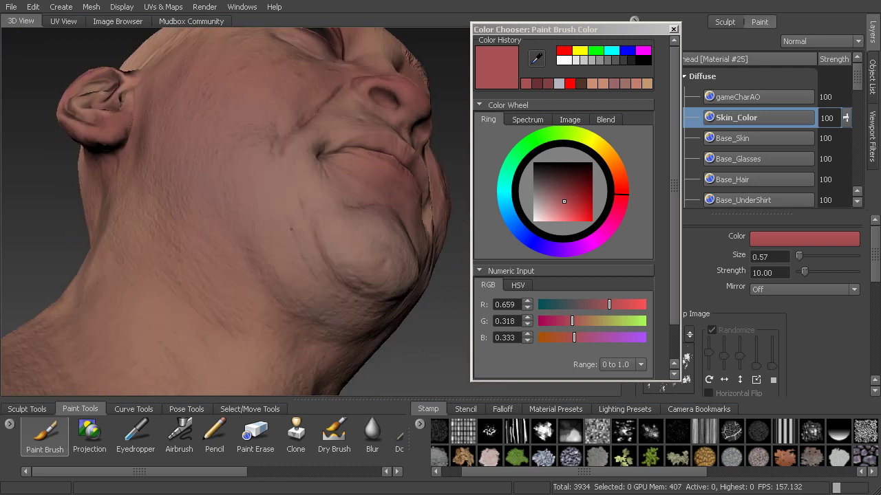
# Step: Paint red accents on the upper cheeks and around the outer corners of both eyes
pyautogui.moveTo(306, 217)
pyautogui.keyDown('alt'); pyautogui.mouseDown()
pyautogui.moveTo(281, 271)
pyautogui.moveTo(295, 261)
pyautogui.moveTo(258, 255)
pyautogui.moveTo(269, 293)
pyautogui.moveTo(271, 267)
pyautogui.mouseUp(); pyautogui.keyUp('alt')
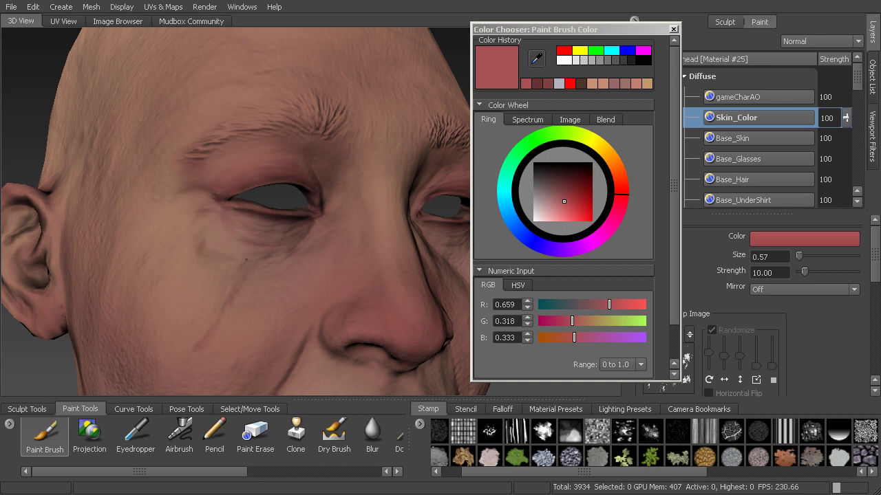
pyautogui.keyDown('alt'); pyautogui.moveTo(258, 269); pyautogui.dragTo(279, 257); pyautogui.keyUp('alt')
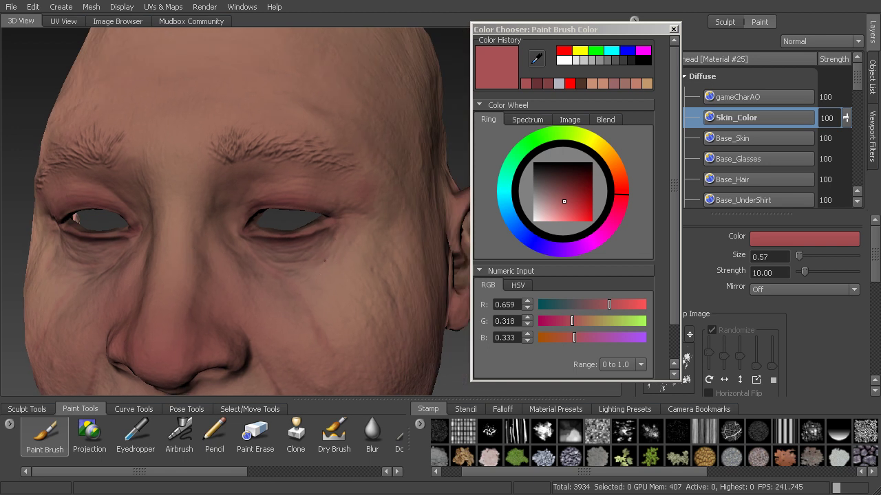
pyautogui.keyDown('alt'); pyautogui.moveTo(333, 271); pyautogui.dragTo(322, 270); pyautogui.keyUp('alt')
pyautogui.keyDown('alt'); pyautogui.moveTo(322, 261); pyautogui.dragTo(314, 231, button='right'); pyautogui.keyUp('alt')
pyautogui.moveTo(313, 231)
pyautogui.keyDown('alt'); pyautogui.mouseDown()
pyautogui.moveTo(300, 224)
pyautogui.moveTo(295, 207)
pyautogui.mouseUp(); pyautogui.keyUp('alt')
# Step: Blur the new red accents around the eyes and cheeks, checking the blending on the whole head
pyautogui.click(370, 434)
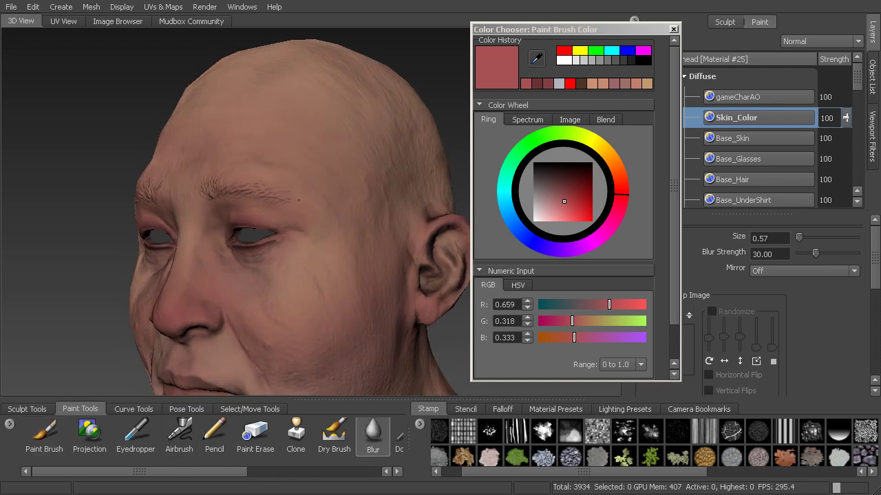
pyautogui.keyDown('alt'); pyautogui.moveTo(304, 233); pyautogui.dragTo(311, 214); pyautogui.keyUp('alt')
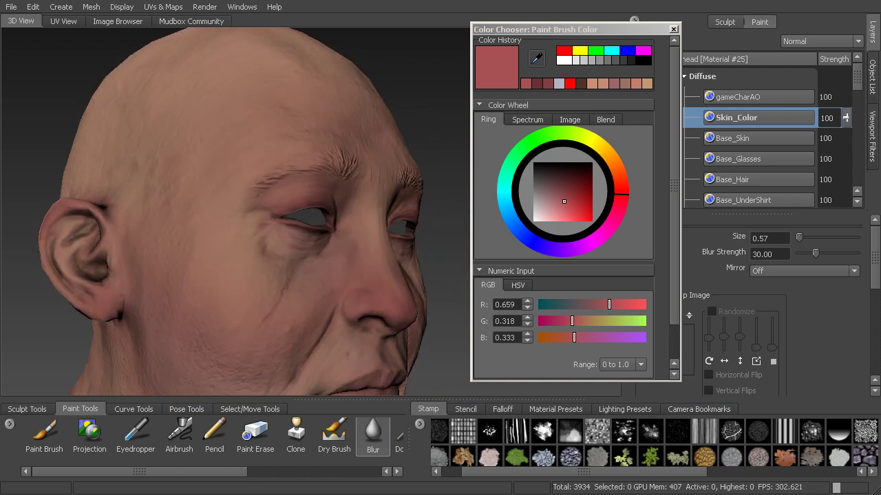
pyautogui.keyDown('alt'); pyautogui.moveTo(239, 273); pyautogui.dragTo(226, 258); pyautogui.keyUp('alt')
pyautogui.keyDown('alt'); pyautogui.moveTo(255, 241); pyautogui.dragTo(213, 240, button='right'); pyautogui.keyUp('alt')
pyautogui.keyDown('alt'); pyautogui.moveTo(255, 276); pyautogui.dragTo(244, 296); pyautogui.keyUp('alt')
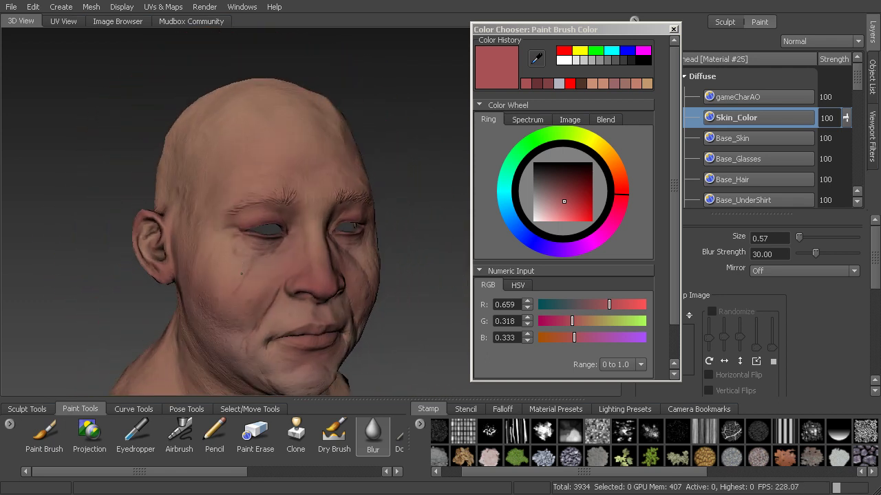
pyautogui.keyDown('alt'); pyautogui.moveTo(244, 295); pyautogui.dragTo(242, 232, button='middle'); pyautogui.keyUp('alt')
pyautogui.keyDown('alt'); pyautogui.moveTo(243, 231); pyautogui.dragTo(270, 253); pyautogui.keyUp('alt')
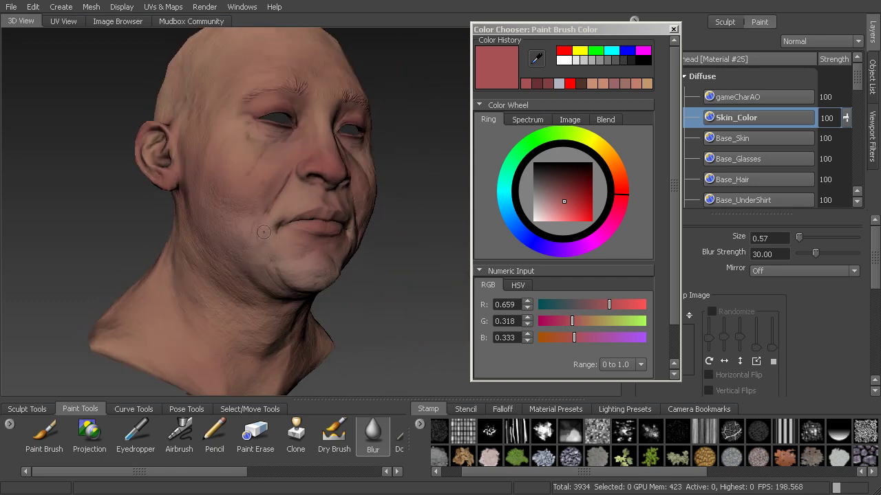
pyautogui.keyDown('alt'); pyautogui.moveTo(227, 275); pyautogui.dragTo(266, 311, button='right'); pyautogui.keyUp('alt')
pyautogui.keyDown('alt'); pyautogui.moveTo(266, 312); pyautogui.dragTo(184, 252); pyautogui.keyUp('alt')
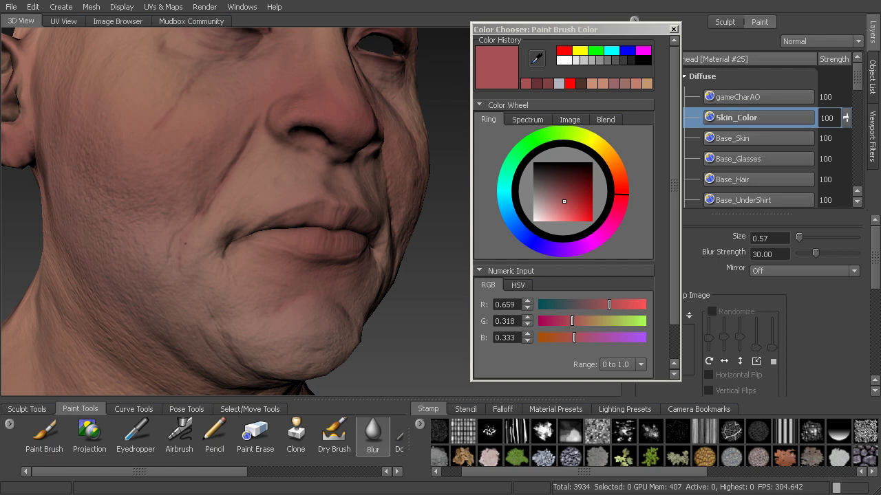
# Step: Return to the Paint Brush and paint red accents beside the mouth corner and on the chin
pyautogui.click(44, 434)
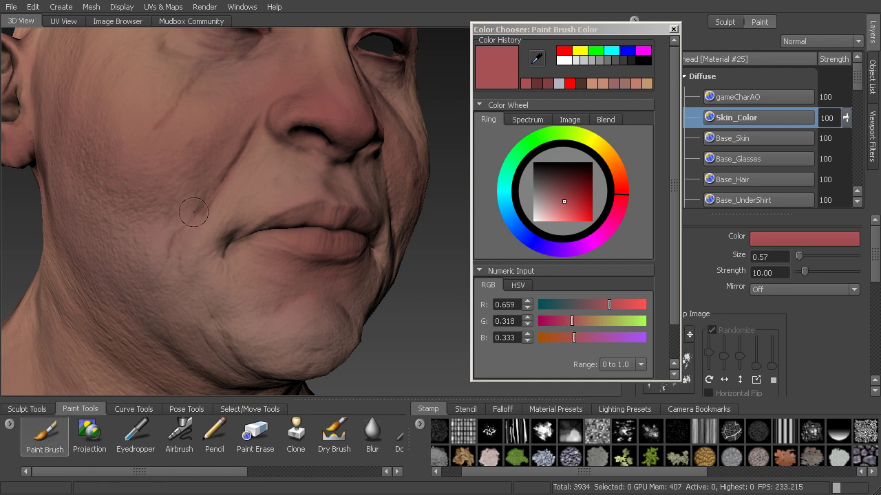
pyautogui.moveTo(215, 293)
pyautogui.keyDown('alt'); pyautogui.mouseDown()
pyautogui.moveTo(224, 271)
pyautogui.moveTo(211, 227)
pyautogui.mouseUp(); pyautogui.keyUp('alt')
pyautogui.keyDown('alt'); pyautogui.moveTo(215, 261); pyautogui.dragTo(240, 230); pyautogui.keyUp('alt')
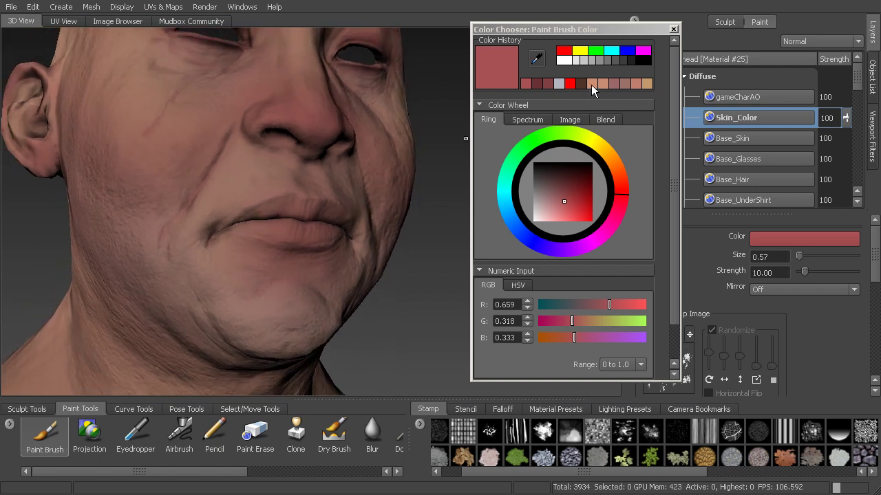
# Step: Paint the lips with the darker red (RGB 0.412, 0.199, 0.213), using brush size 0.93 and mirroring set to X
pyautogui.click(539, 85)
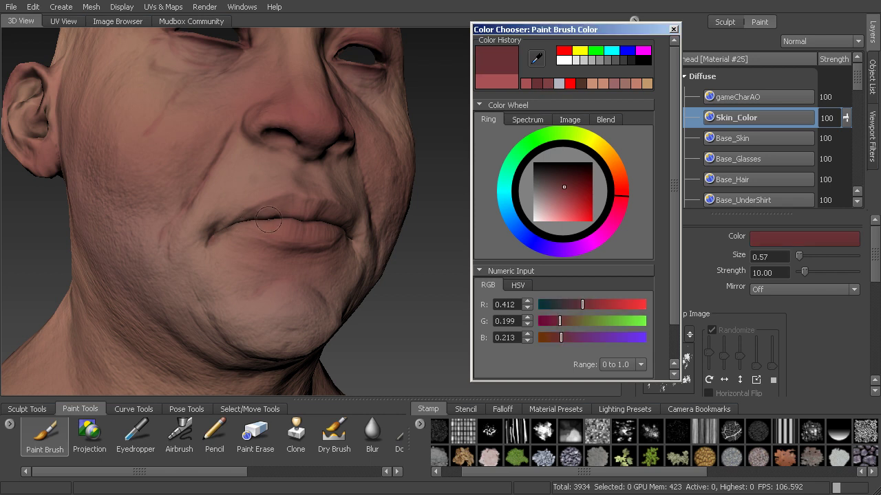
pyautogui.moveTo(267, 218); pyautogui.dragTo(281, 218)
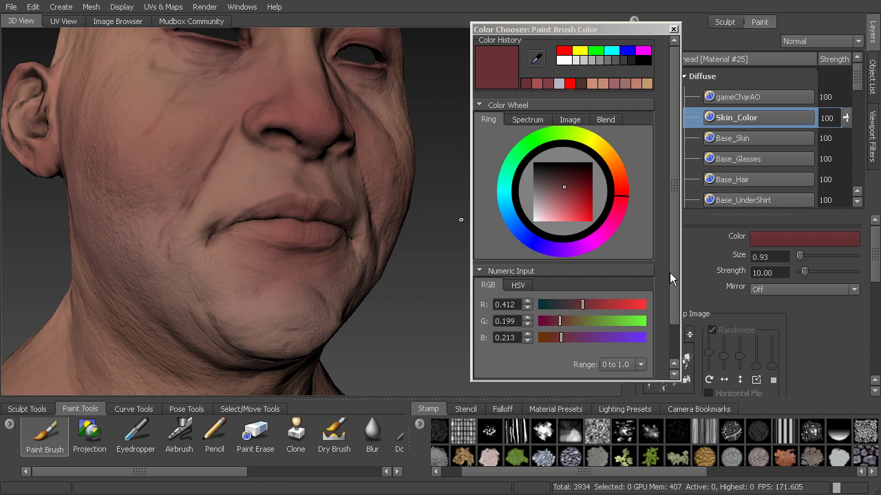
pyautogui.click(780, 288)
pyautogui.click(764, 307)
pyautogui.keyDown('alt'); pyautogui.moveTo(316, 217); pyautogui.dragTo(253, 216); pyautogui.keyUp('alt')
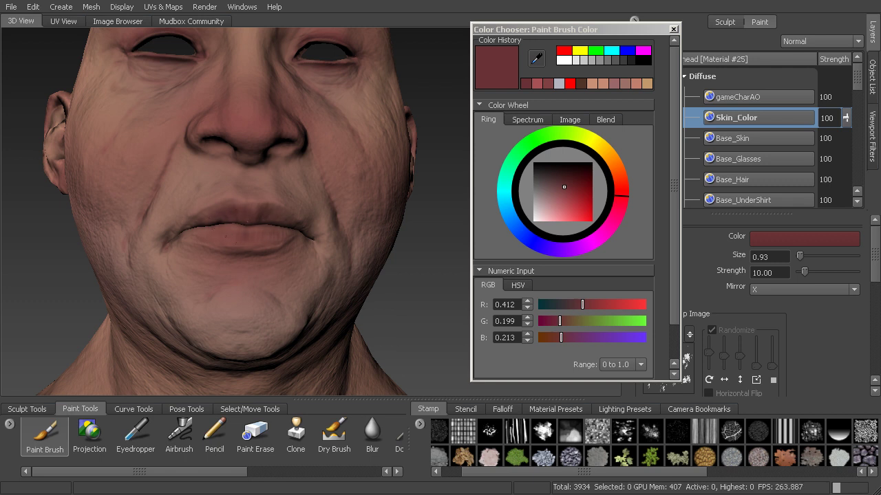
pyautogui.keyDown('alt'); pyautogui.moveTo(226, 237); pyautogui.dragTo(257, 238); pyautogui.keyUp('alt')
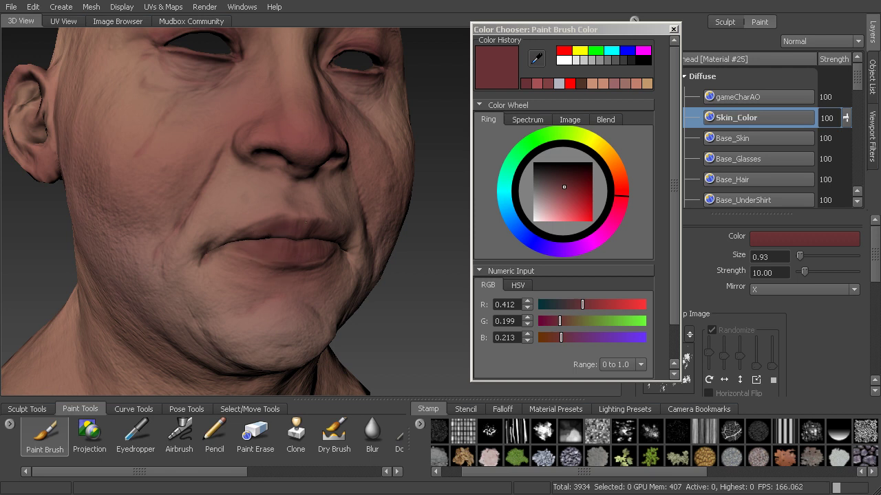
# Step: Examine the darkened lips and the overall skin color variation on the head from several angles and distances
pyautogui.keyDown('alt'); pyautogui.moveTo(274, 249); pyautogui.dragTo(227, 249, button='right'); pyautogui.keyUp('alt')
pyautogui.keyDown('alt'); pyautogui.moveTo(227, 249); pyautogui.dragTo(275, 241); pyautogui.keyUp('alt')
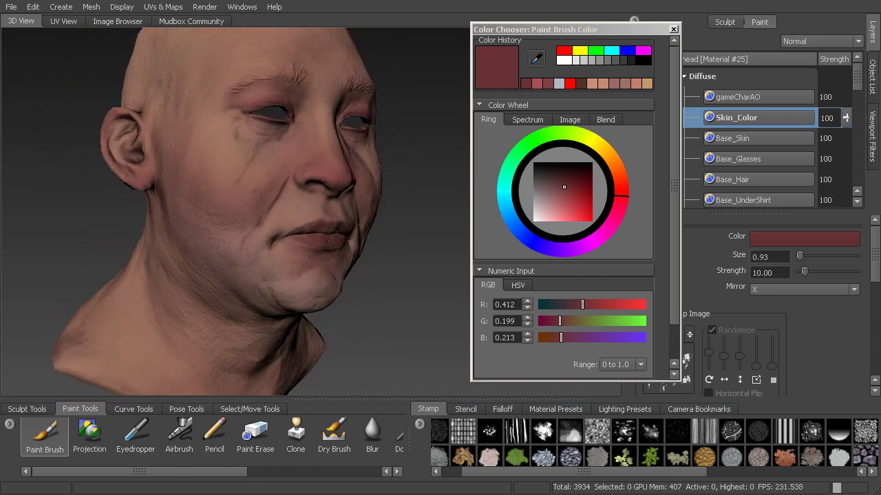
pyautogui.keyDown('alt'); pyautogui.moveTo(275, 241); pyautogui.dragTo(234, 241, button='right'); pyautogui.keyUp('alt')
pyautogui.keyDown('alt'); pyautogui.moveTo(234, 240); pyautogui.dragTo(275, 286); pyautogui.keyUp('alt')
pyautogui.keyDown('alt'); pyautogui.moveTo(337, 313); pyautogui.dragTo(332, 269, button='middle'); pyautogui.keyUp('alt')
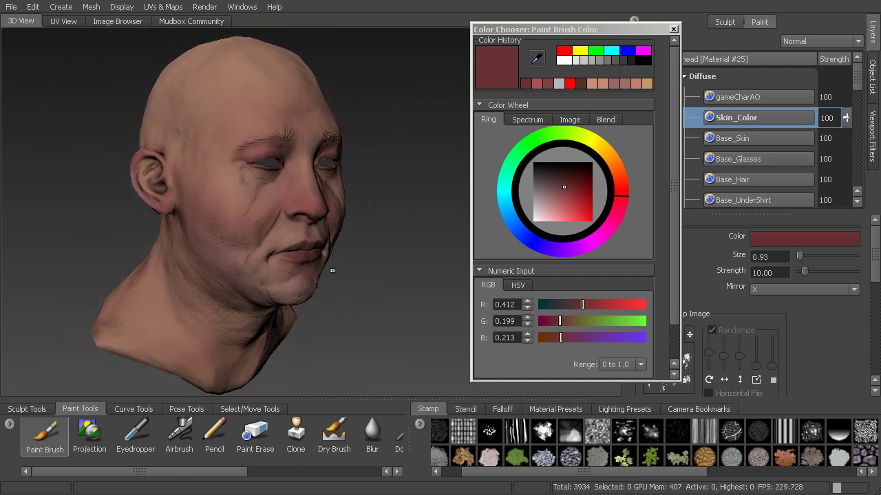
pyautogui.keyDown('alt'); pyautogui.moveTo(333, 269); pyautogui.dragTo(265, 262); pyautogui.keyUp('alt')
pyautogui.keyDown('alt'); pyautogui.moveTo(265, 262); pyautogui.dragTo(337, 262, button='right'); pyautogui.keyUp('alt')
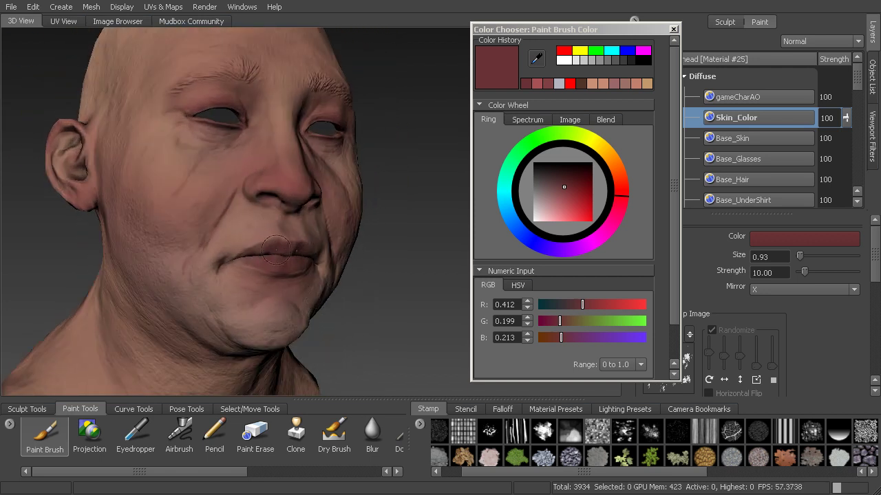
pyautogui.keyDown('alt'); pyautogui.moveTo(264, 297); pyautogui.dragTo(299, 303); pyautogui.keyUp('alt')
pyautogui.keyDown('alt'); pyautogui.moveTo(299, 313); pyautogui.dragTo(312, 255, button='middle'); pyautogui.keyUp('alt')
pyautogui.moveTo(312, 255)
pyautogui.keyDown('alt'); pyautogui.mouseDown()
pyautogui.moveTo(385, 253)
pyautogui.moveTo(327, 258)
pyautogui.mouseUp(); pyautogui.keyUp('alt')
pyautogui.keyDown('alt'); pyautogui.moveTo(327, 258); pyautogui.dragTo(292, 258, button='right'); pyautogui.keyUp('alt')
pyautogui.moveTo(292, 258)
pyautogui.keyDown('alt'); pyautogui.mouseDown()
pyautogui.moveTo(155, 256)
pyautogui.moveTo(255, 258)
pyautogui.mouseUp(); pyautogui.keyUp('alt')
pyautogui.keyDown('alt'); pyautogui.moveTo(254, 258); pyautogui.dragTo(264, 306, button='middle'); pyautogui.keyUp('alt')
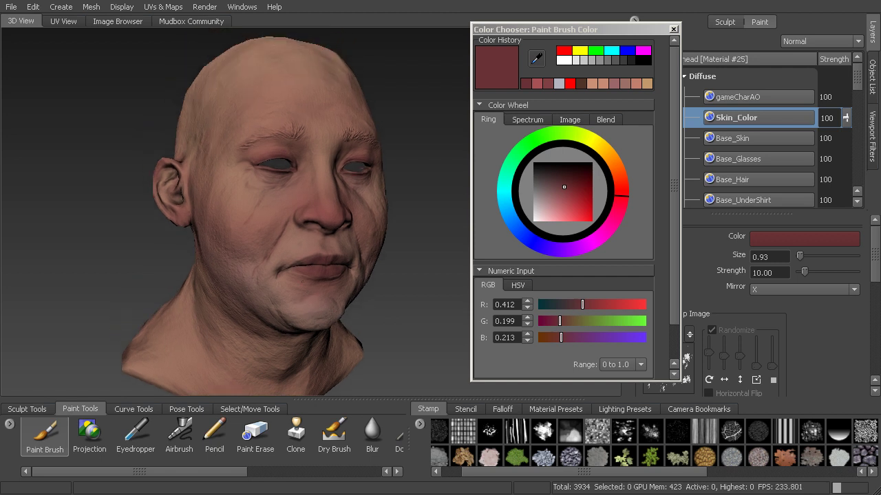
# Step: Paint the light skin tone (RGB 0.792, 0.563, 0.463) over the cheek beside the nose, enlarging the brush to size 1.79
pyautogui.click(593, 84)
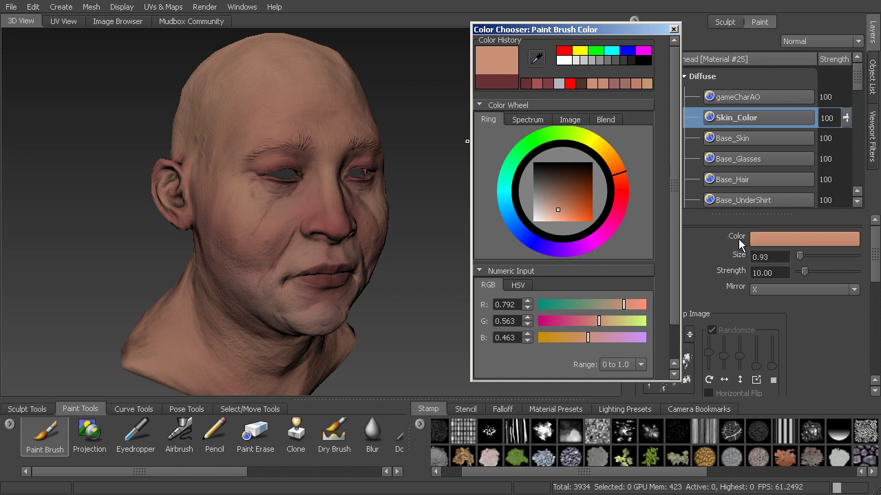
pyautogui.keyDown('alt'); pyautogui.moveTo(253, 197); pyautogui.dragTo(275, 221, button='right'); pyautogui.keyUp('alt')
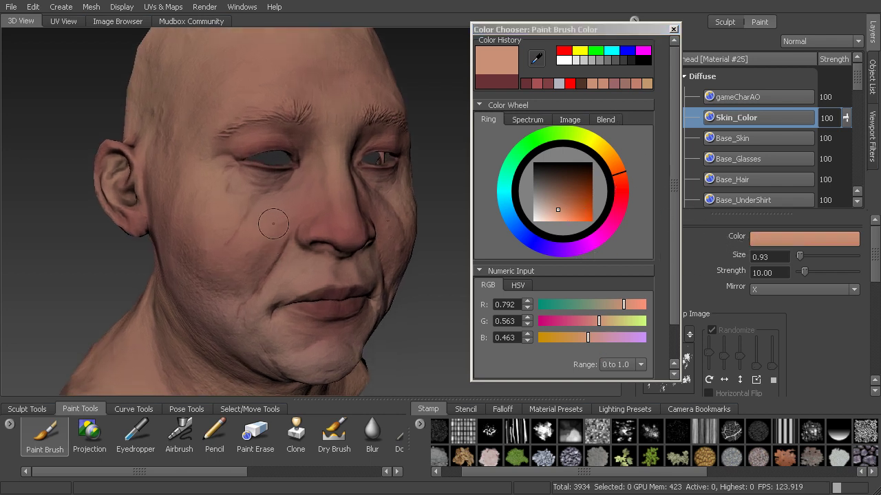
pyautogui.moveTo(273, 208)
pyautogui.mouseDown()
pyautogui.moveTo(288, 191)
pyautogui.moveTo(273, 222)
pyautogui.moveTo(299, 195)
pyautogui.moveTo(257, 239)
pyautogui.mouseUp()
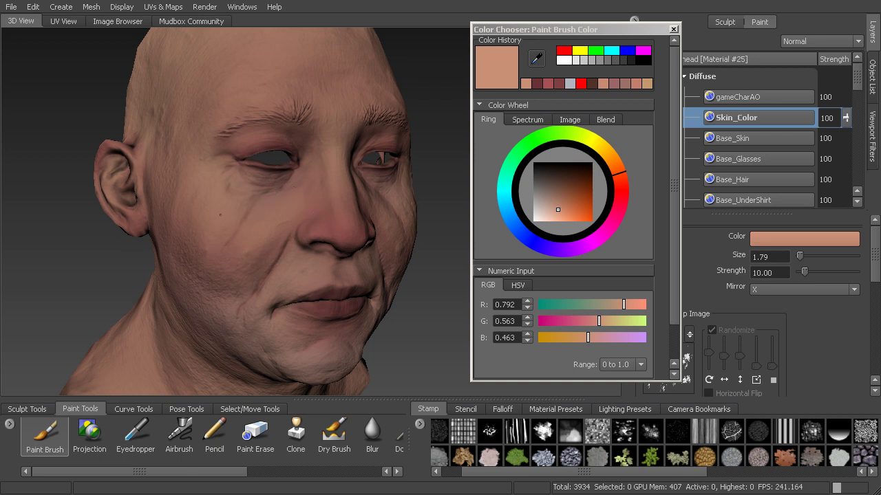
# Step: Paint red (RGB 0.659, 0.318, 0.333) beside the mouth corner and soften the area with the light skin tone (RGB 0.792, 0.563, 0.463)
pyautogui.moveTo(246, 202)
pyautogui.keyDown('alt'); pyautogui.mouseDown()
pyautogui.moveTo(268, 219)
pyautogui.moveTo(269, 248)
pyautogui.moveTo(279, 256)
pyautogui.mouseUp(); pyautogui.keyUp('alt')
pyautogui.keyDown('alt'); pyautogui.moveTo(278, 256); pyautogui.dragTo(285, 283, button='right'); pyautogui.keyUp('alt')
pyautogui.keyDown('alt'); pyautogui.moveTo(209, 222); pyautogui.dragTo(236, 294); pyautogui.keyUp('alt')
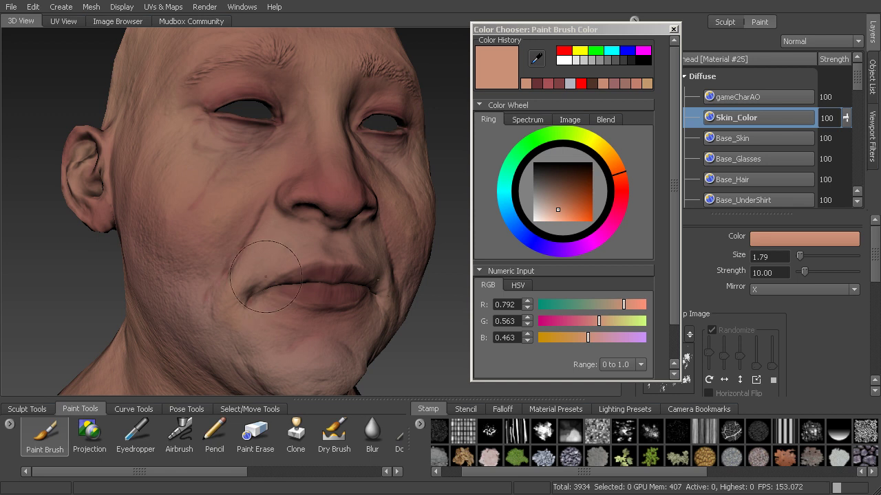
pyautogui.click(559, 85)
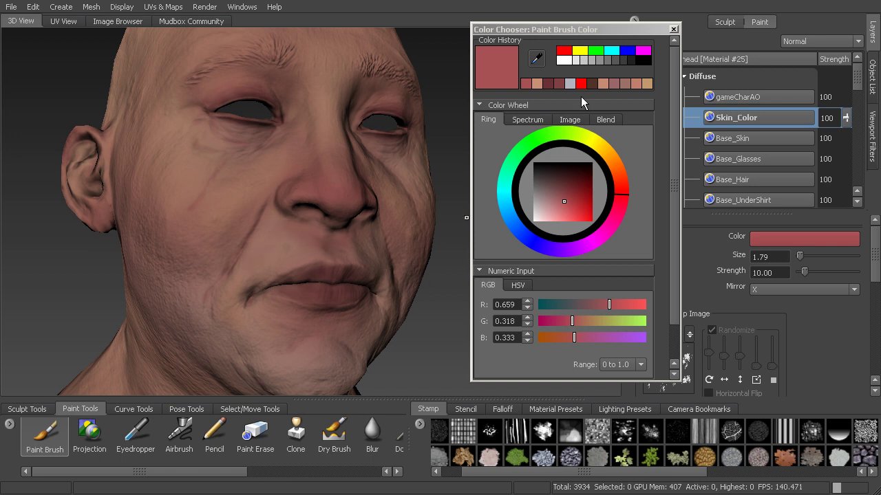
pyautogui.click(537, 84)
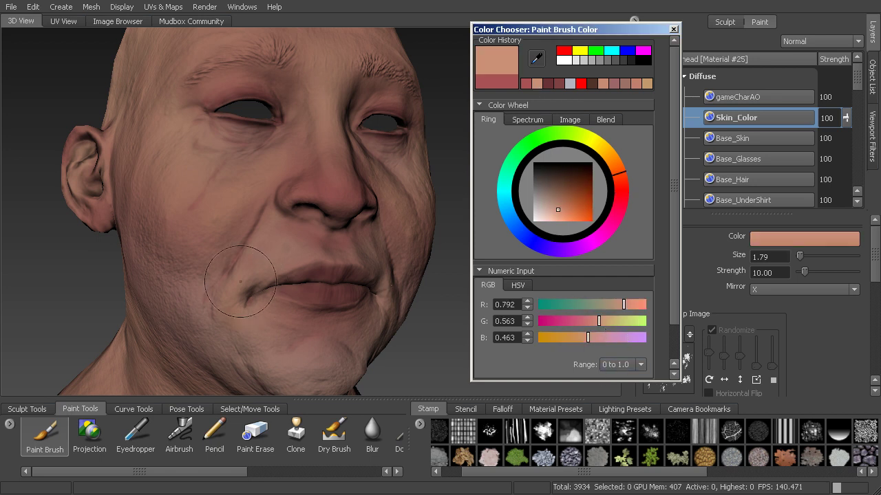
pyautogui.moveTo(238, 293); pyautogui.dragTo(234, 330)
# Step: Inspect the blended skin tones on the forehead, cheeks and mouth, and check the whole head from several angles
pyautogui.keyDown('alt'); pyautogui.moveTo(283, 365); pyautogui.dragTo(248, 325, button='right'); pyautogui.keyUp('alt')
pyautogui.keyDown('alt'); pyautogui.moveTo(250, 339); pyautogui.dragTo(264, 313); pyautogui.keyUp('alt')
pyautogui.moveTo(293, 267)
pyautogui.keyDown('alt'); pyautogui.mouseDown()
pyautogui.moveTo(256, 288)
pyautogui.moveTo(289, 247)
pyautogui.moveTo(284, 242)
pyautogui.mouseUp(); pyautogui.keyUp('alt')
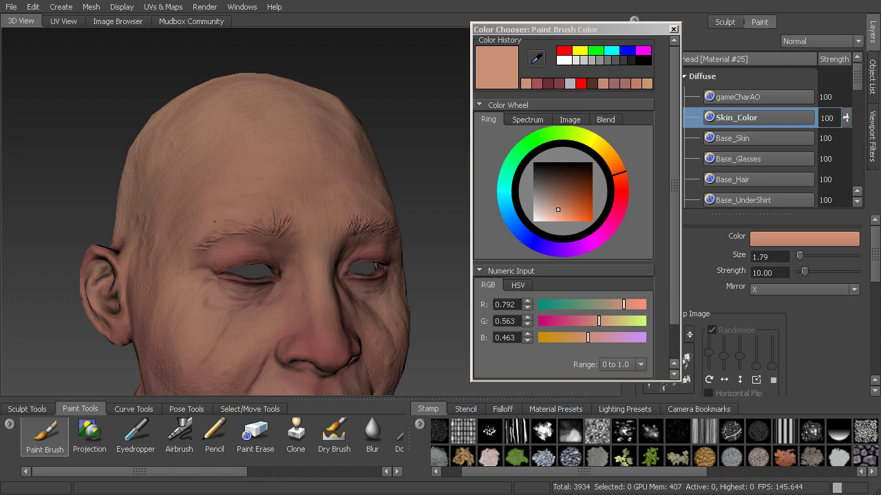
pyautogui.keyDown('alt'); pyautogui.moveTo(317, 241); pyautogui.dragTo(310, 208, button='right'); pyautogui.keyUp('alt')
pyautogui.keyDown('alt'); pyautogui.moveTo(310, 208); pyautogui.dragTo(300, 164, button='middle'); pyautogui.keyUp('alt')
pyautogui.moveTo(327, 219)
pyautogui.keyDown('alt'); pyautogui.mouseDown()
pyautogui.moveTo(117, 249)
pyautogui.moveTo(318, 267)
pyautogui.mouseUp(); pyautogui.keyUp('alt')
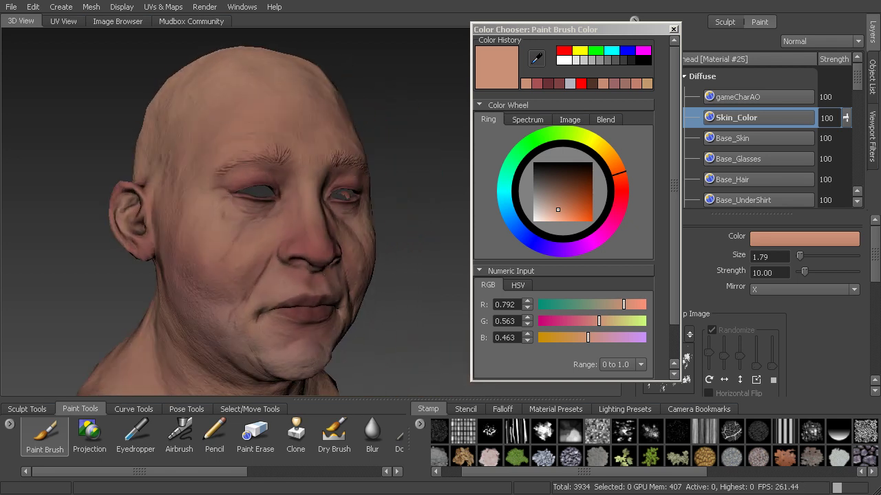
pyautogui.keyDown('alt'); pyautogui.moveTo(322, 276); pyautogui.dragTo(312, 265, button='right'); pyautogui.keyUp('alt')
pyautogui.keyDown('alt'); pyautogui.moveTo(311, 265); pyautogui.dragTo(295, 244, button='middle'); pyautogui.keyUp('alt')
pyautogui.moveTo(310, 245)
pyautogui.keyDown('alt'); pyautogui.mouseDown()
pyautogui.moveTo(287, 246)
pyautogui.moveTo(305, 245)
pyautogui.moveTo(282, 262)
pyautogui.mouseUp(); pyautogui.keyUp('alt')
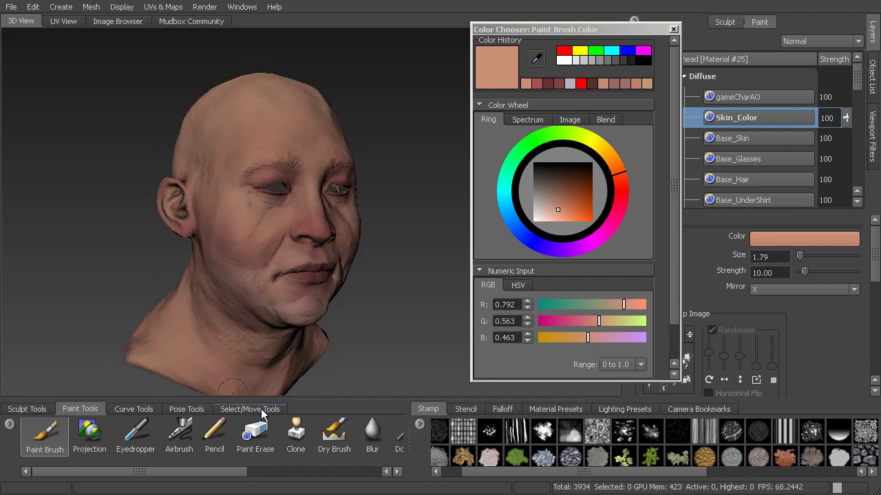